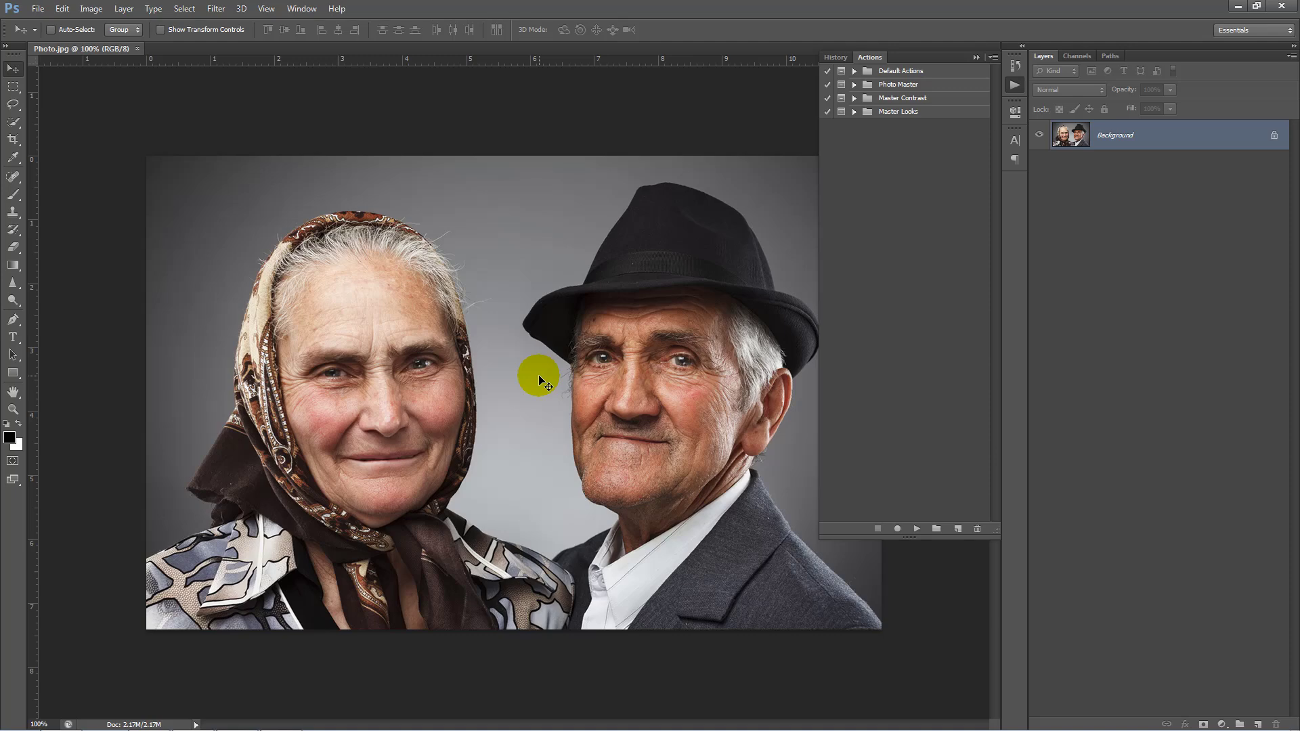
Step: Preview and undo a quick desaturation, then run the B/W Normal action from Master Looks
key("ctrl+shift+u")
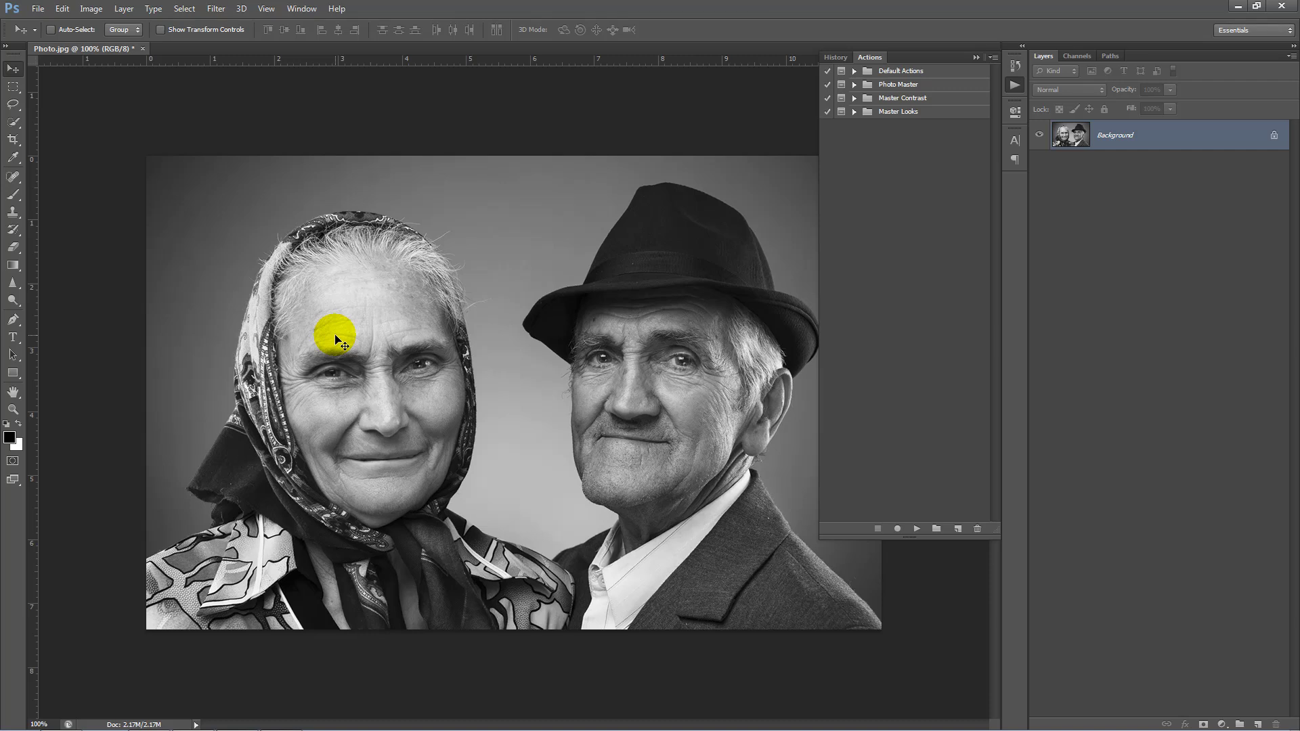
key("ctrl+z")
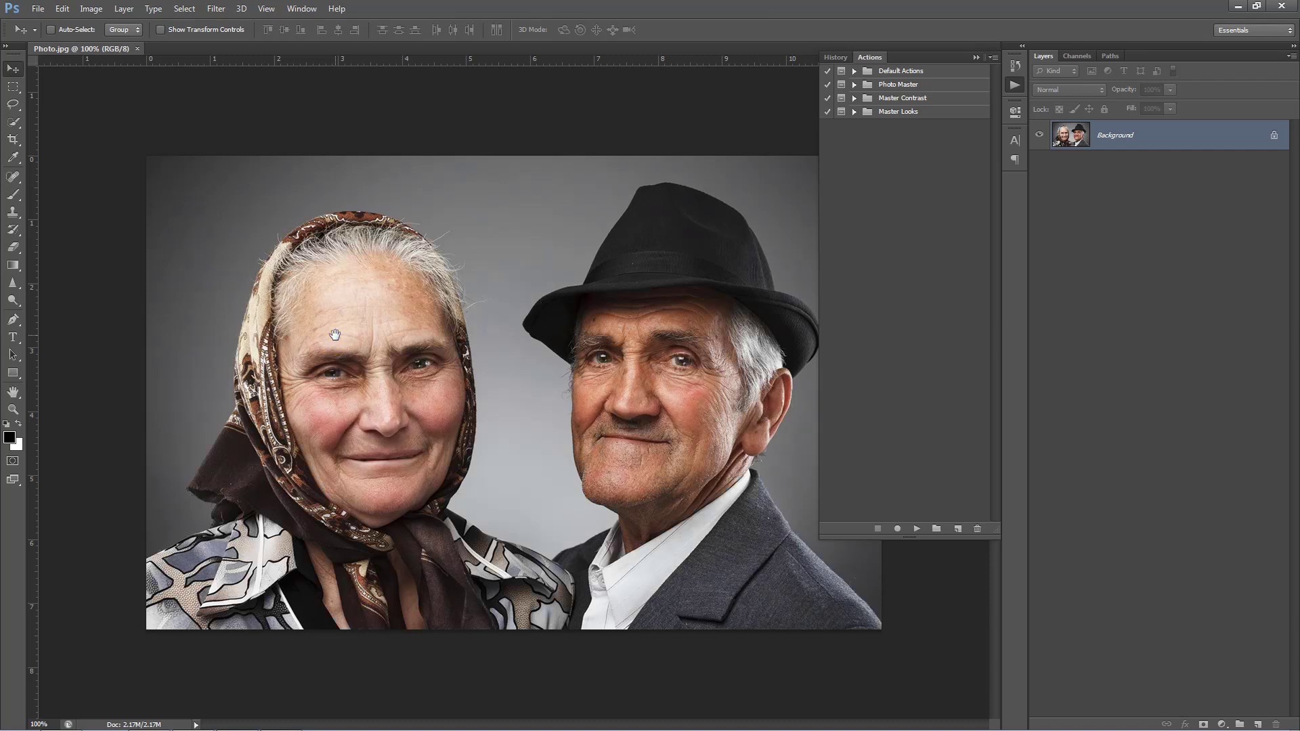
left_click(911, 114)
left_click(855, 111)
left_click_drag(993, 123, 983, 469)
left_click(884, 267)
left_click(919, 528)
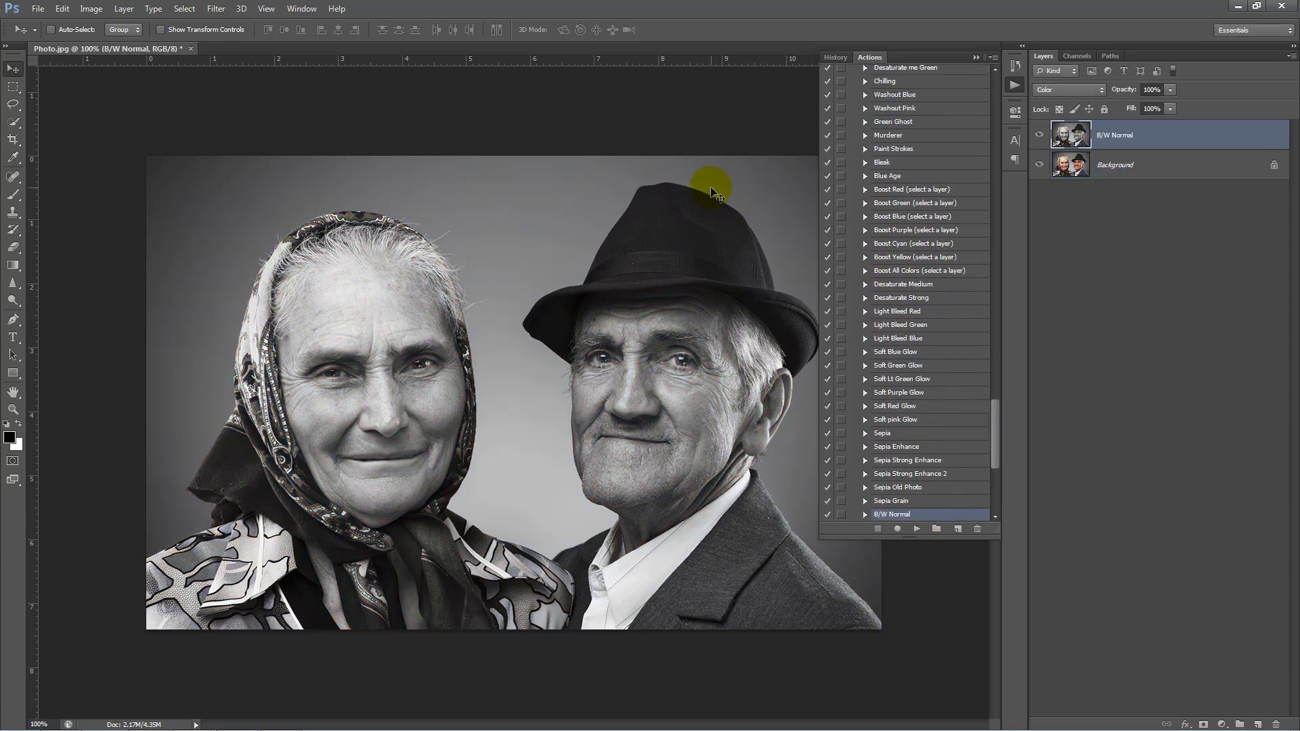
Step: Flatten the image with Master Contrast's Flatten Image (Non Kit Only) action
left_click_drag(996, 441, 988, 95)
left_click(926, 99)
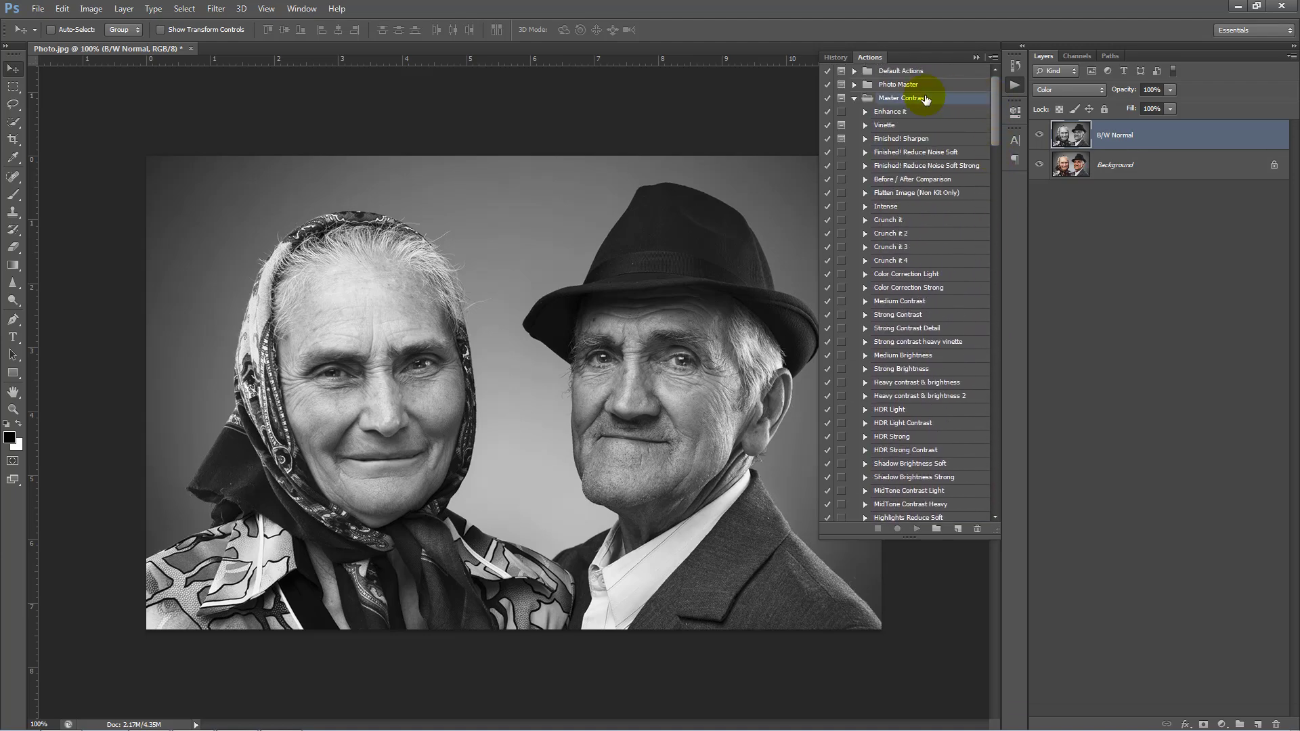
left_click(917, 193)
left_click(915, 530)
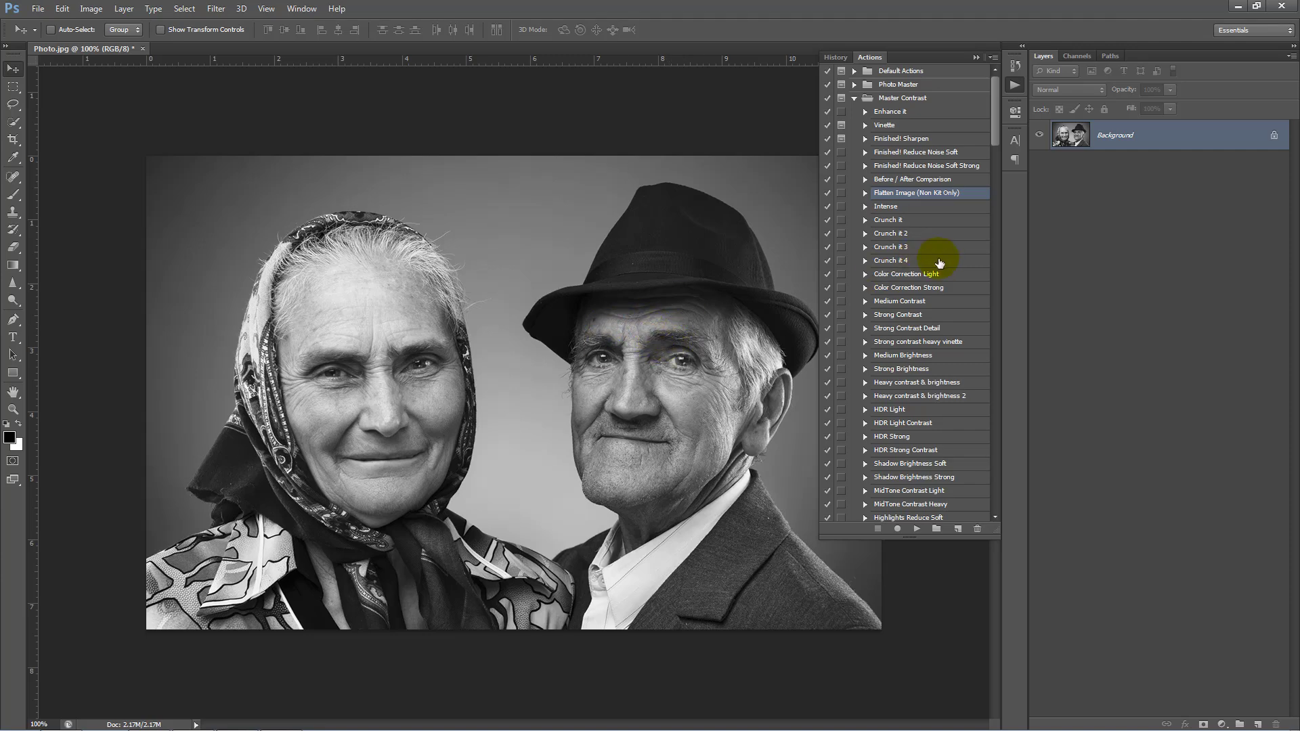
Step: Try the HDR Light action, then delete its layer
left_click(919, 221)
scroll(913, 303, "down", 3)
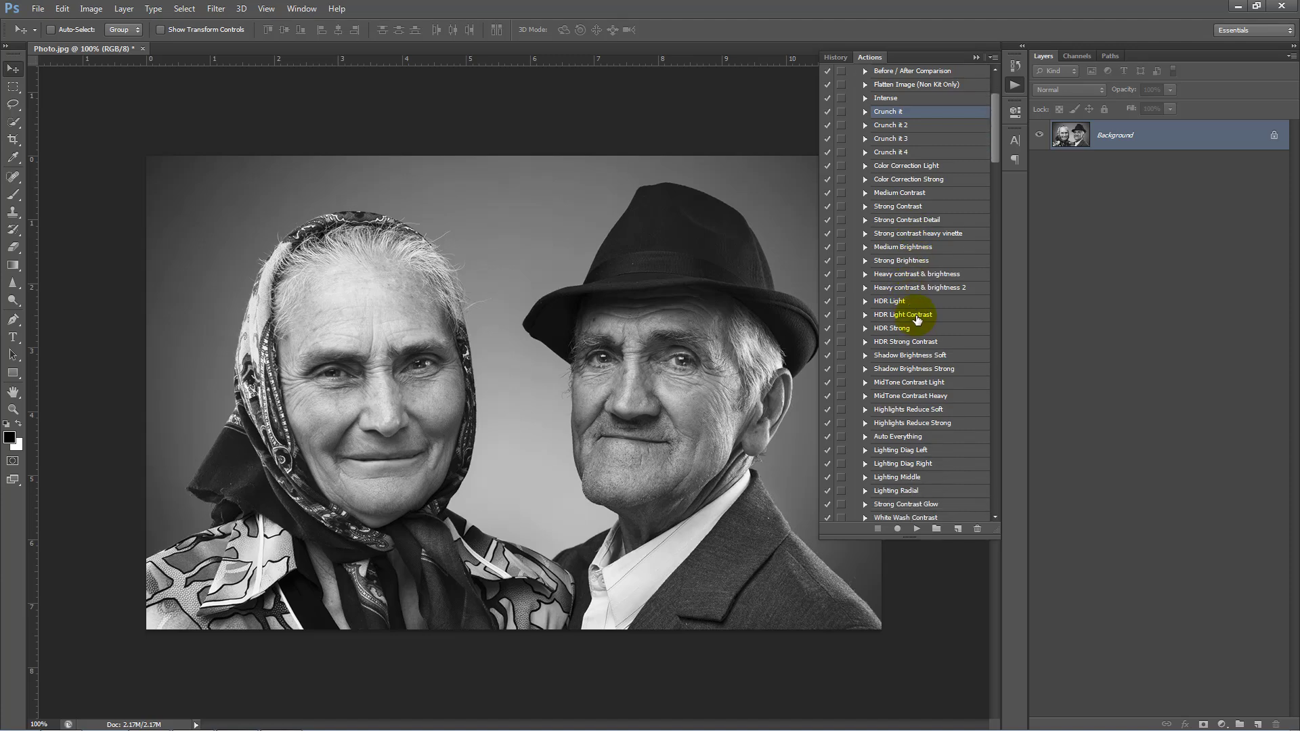
left_click(901, 302)
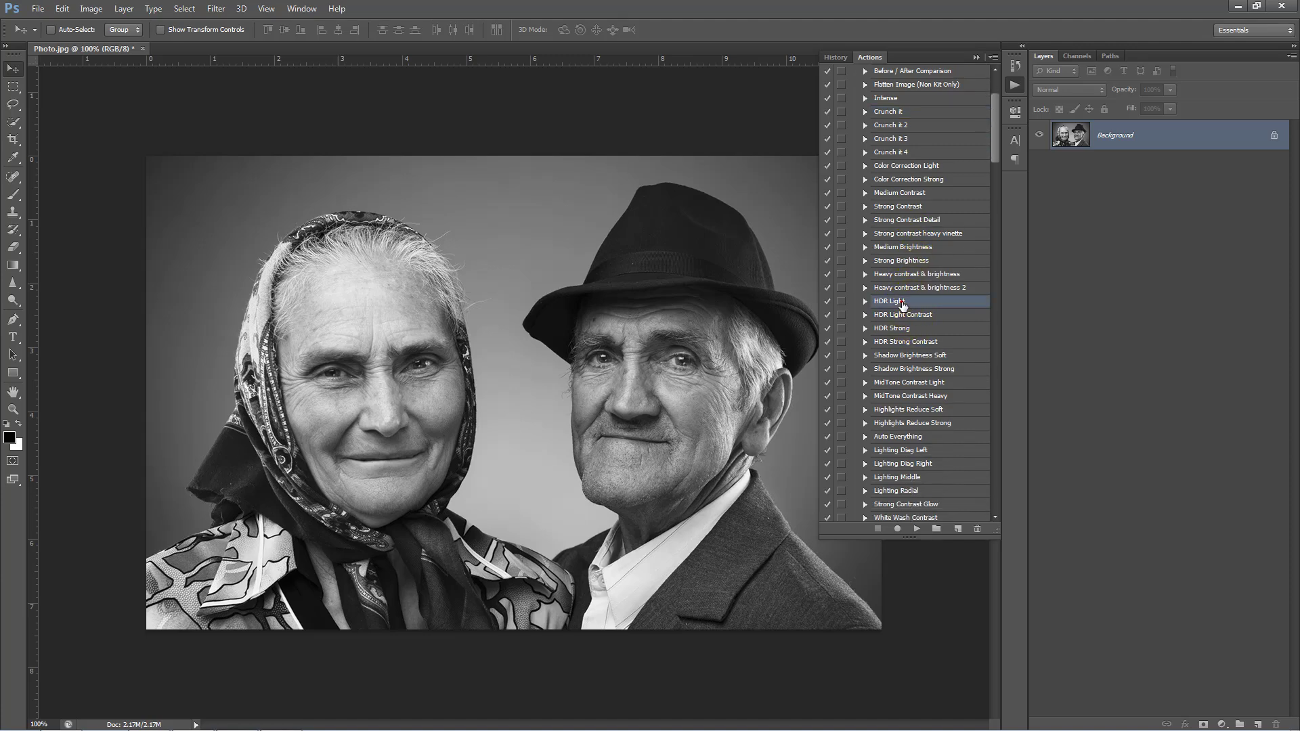
left_click(917, 530)
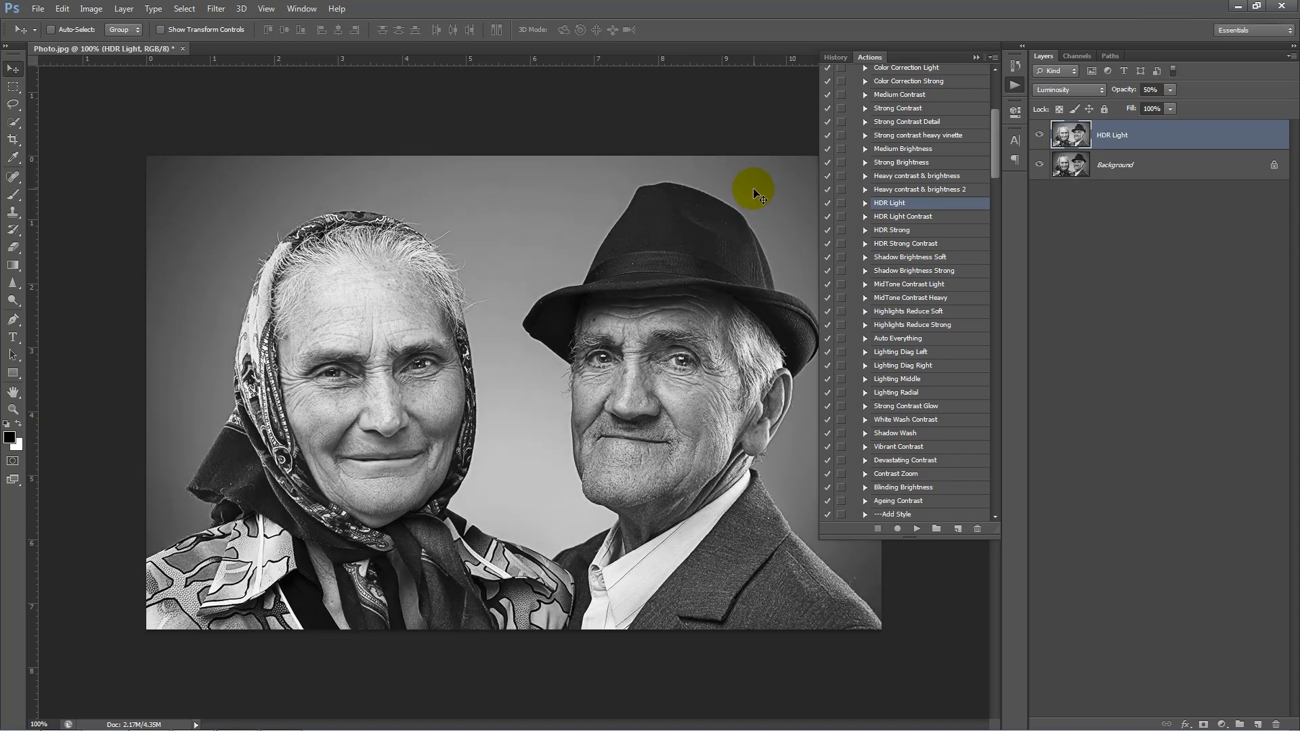
key("Delete")
Step: Run HDR Strong and lower its layer opacity to 32%
left_click(901, 232)
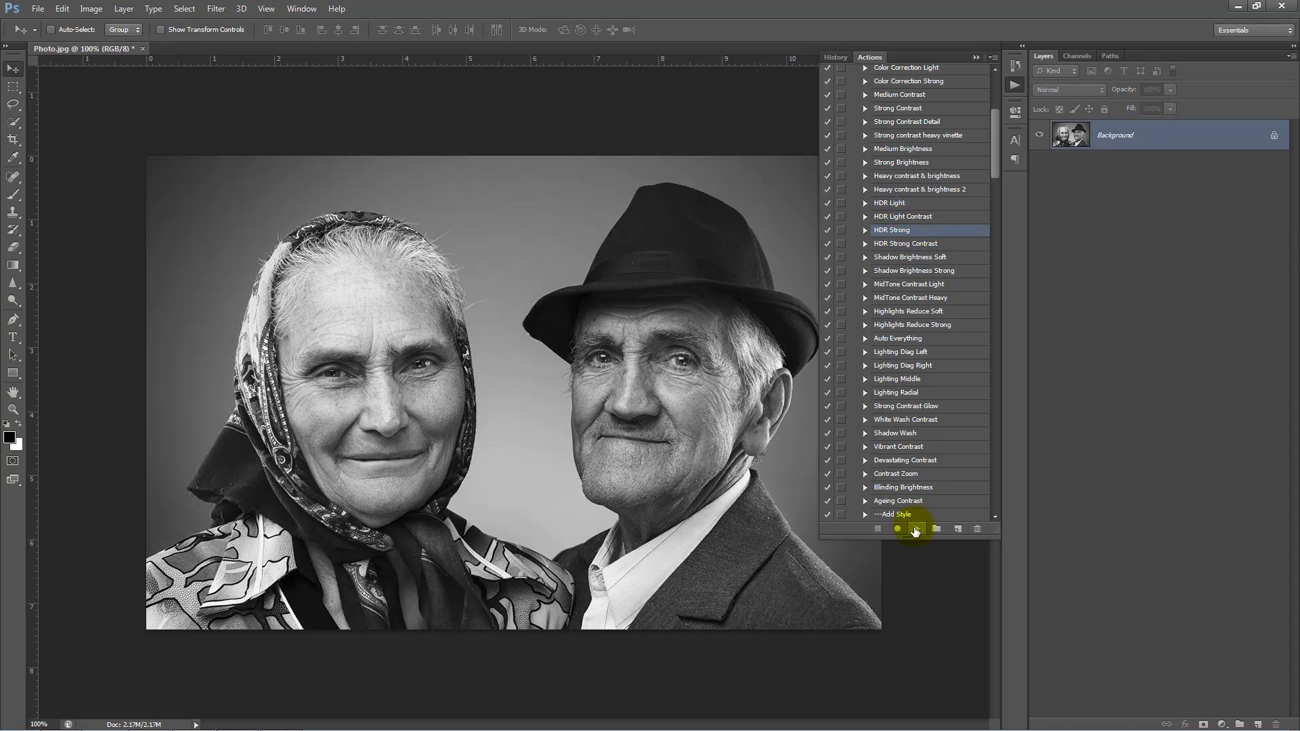
left_click(916, 528)
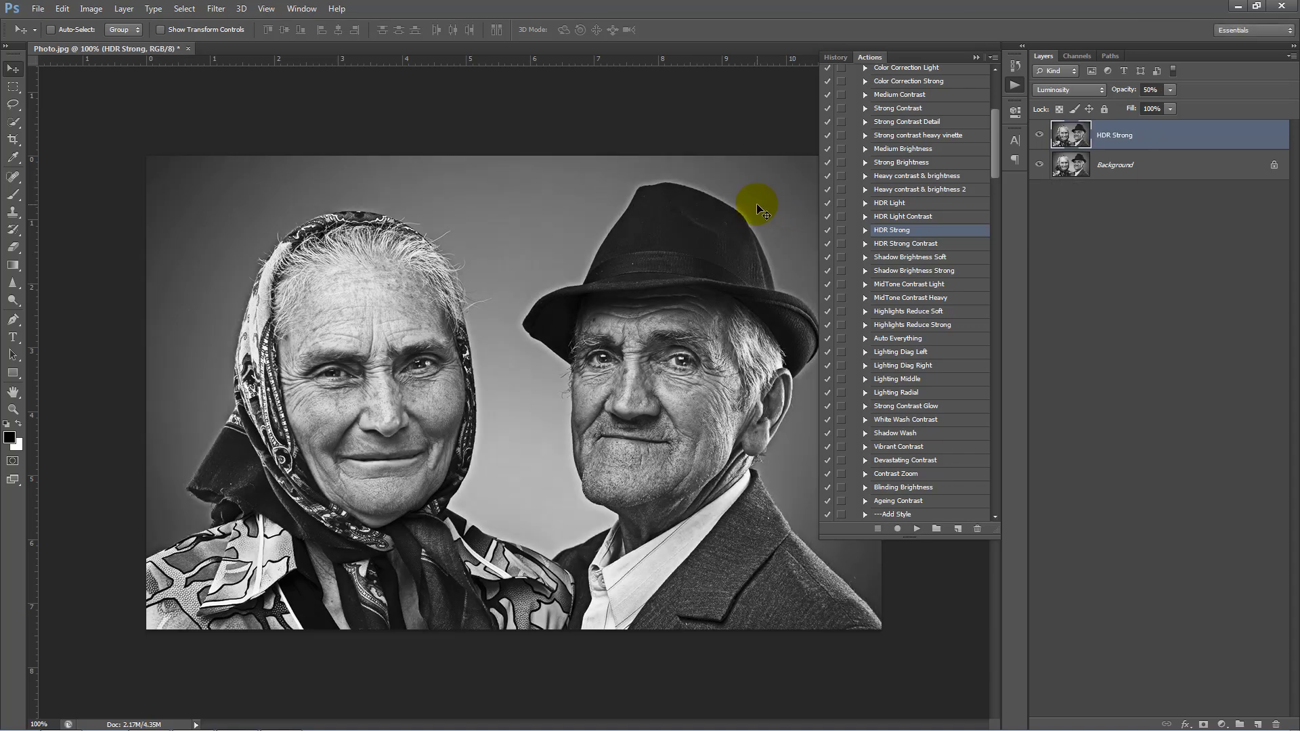
mouse_move(1126, 93)
left_mouse_down()
mouse_move(419, 152)
mouse_move(1135, 95)
left_mouse_up()
scroll(998, 156, "down", 3)
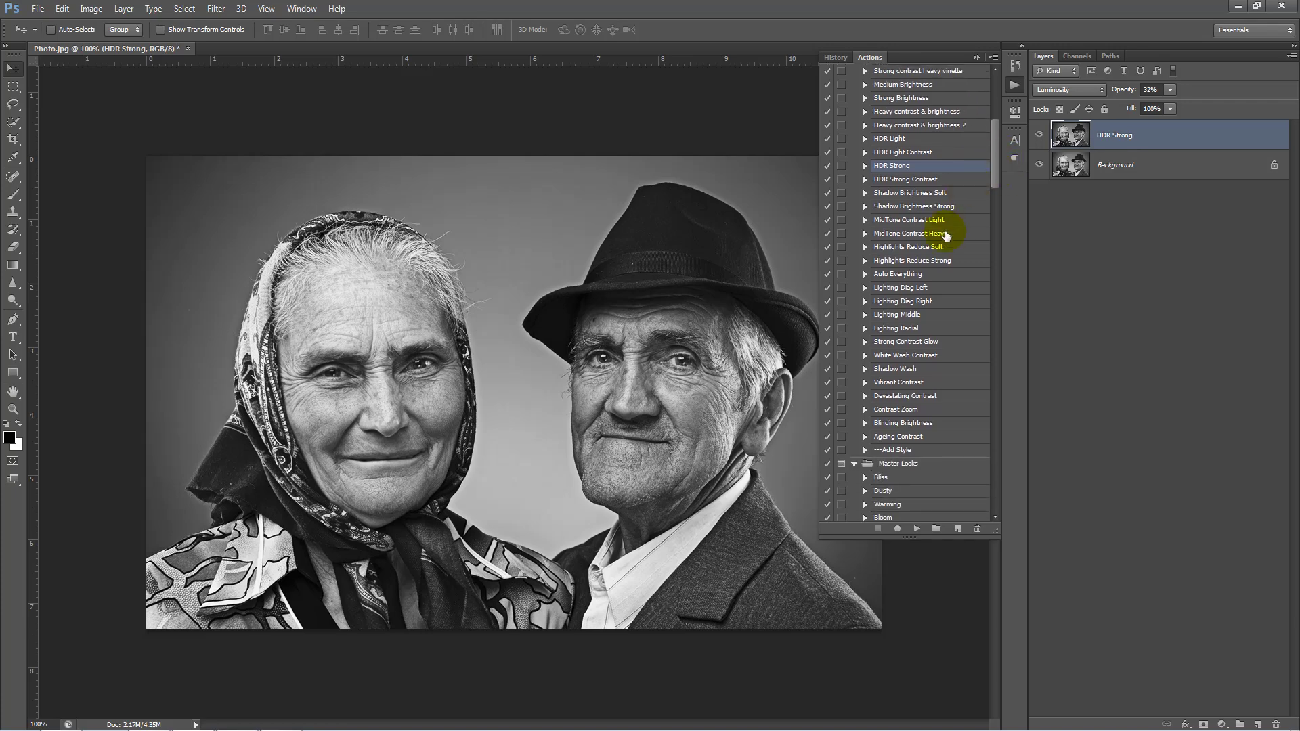
Step: Run Highlights Reduce Strong at 100% opacity and move its layer above HDR Strong
left_click(925, 261)
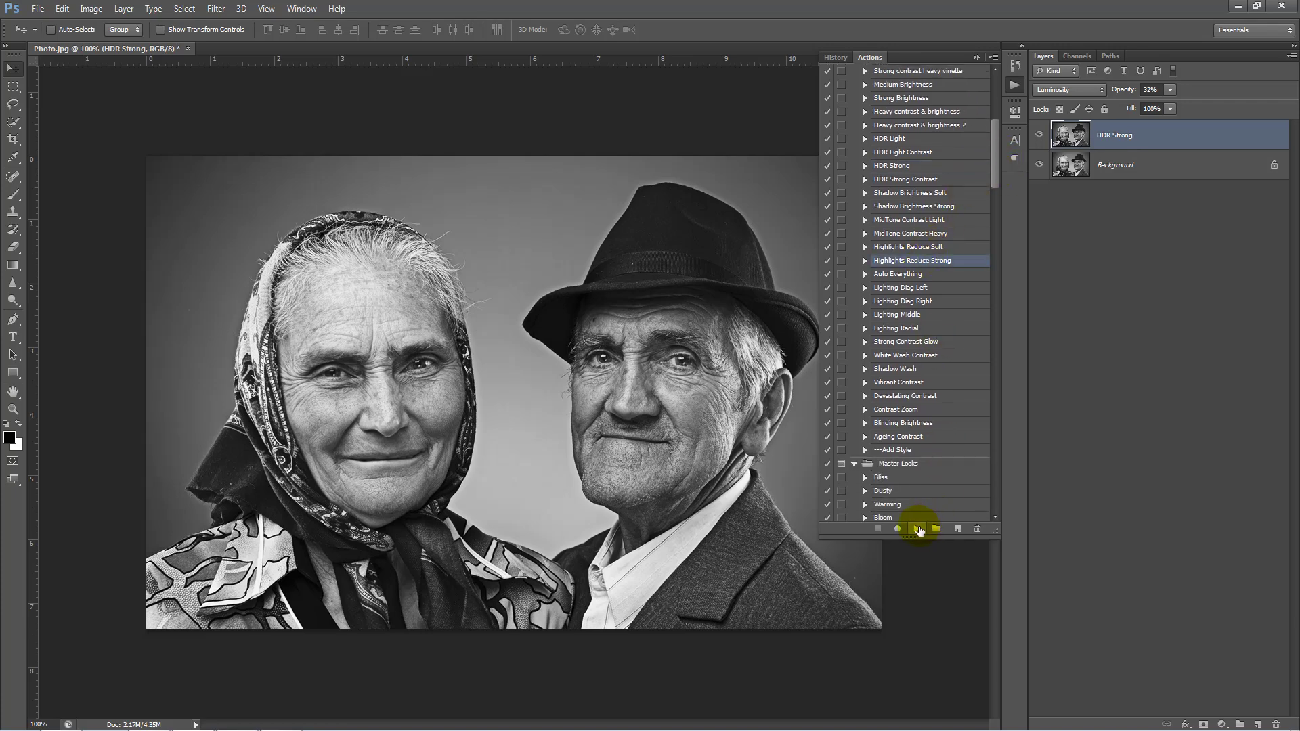
left_click(918, 529)
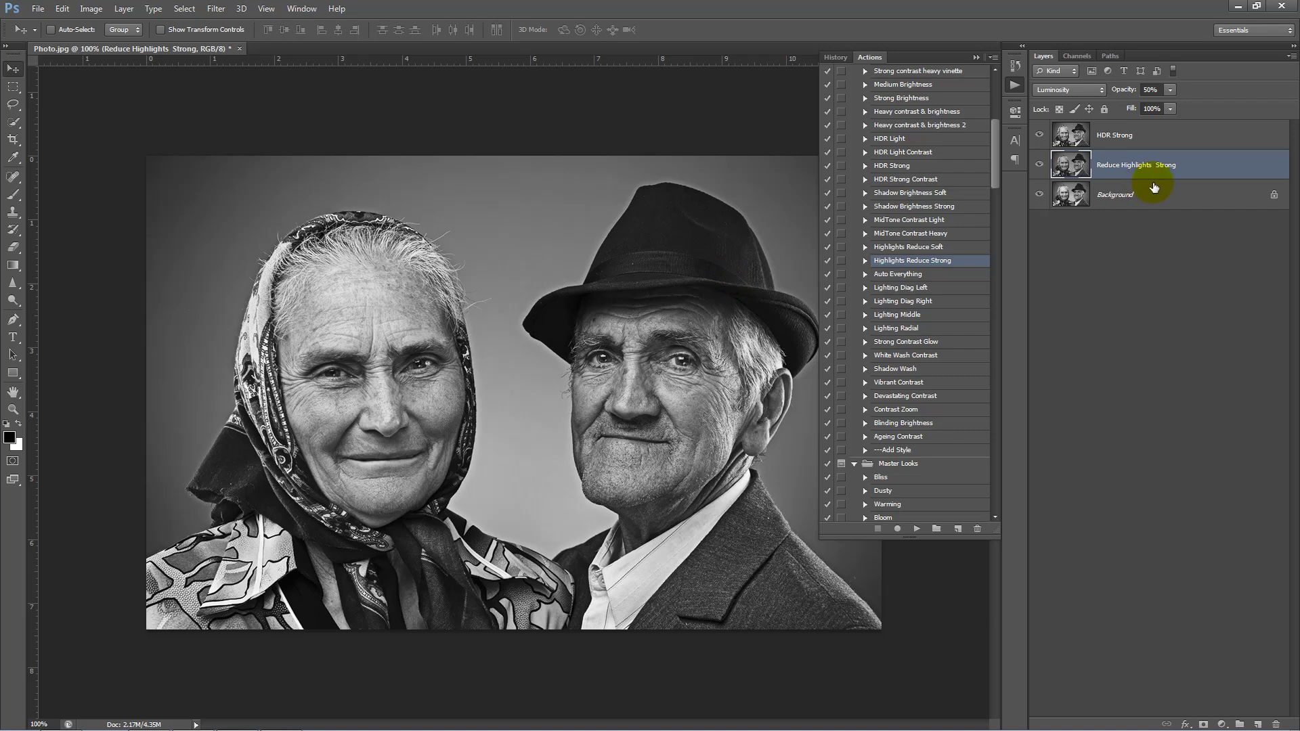
left_click_drag(1119, 88, 1290, 109)
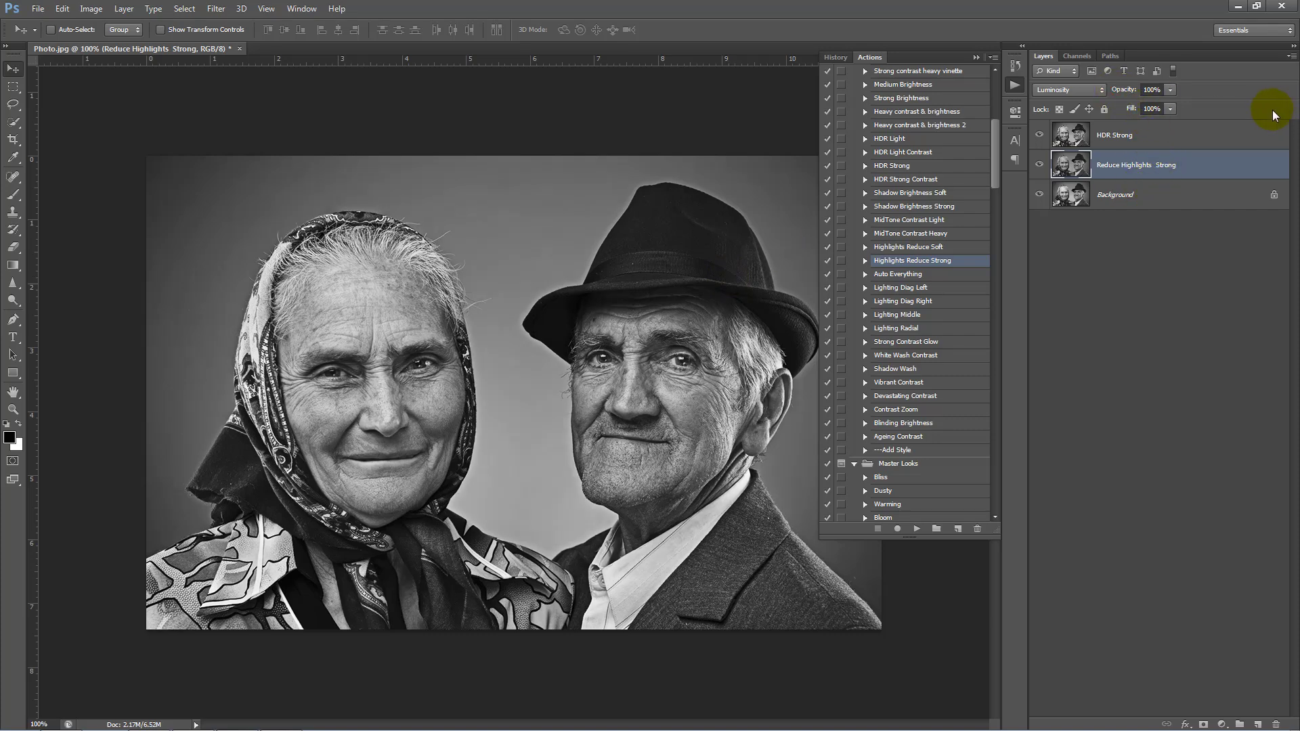
left_click_drag(1155, 165, 363, 148)
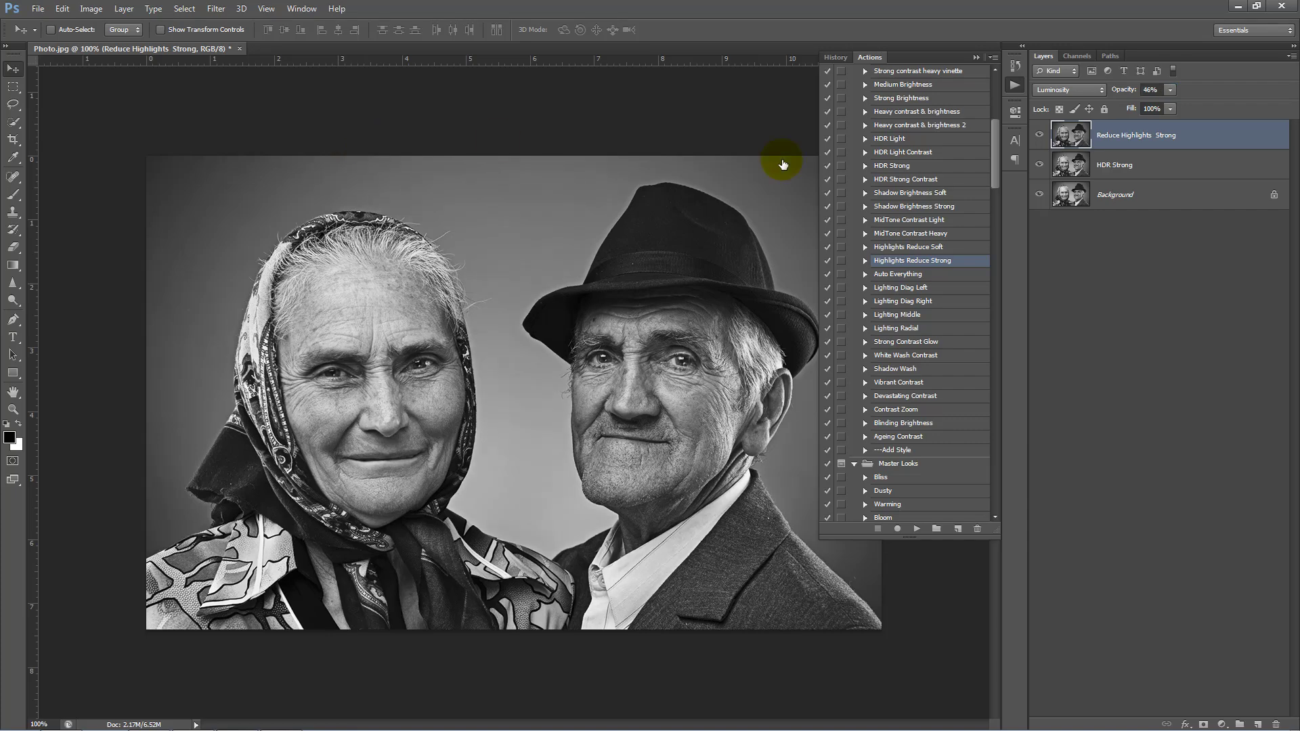
Step: Raise the HDR Strong layer's opacity to 85%
left_click(1145, 172)
left_click_drag(1124, 95, 1155, 94)
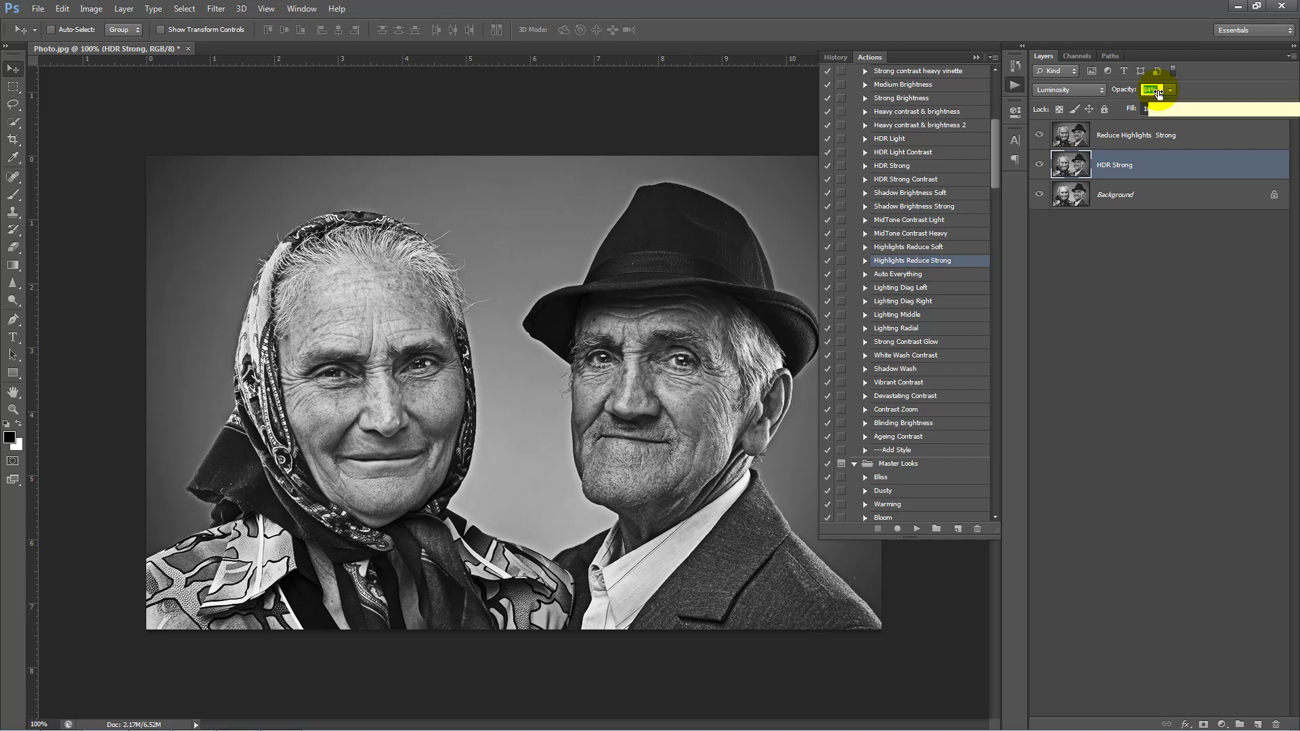
key("Return")
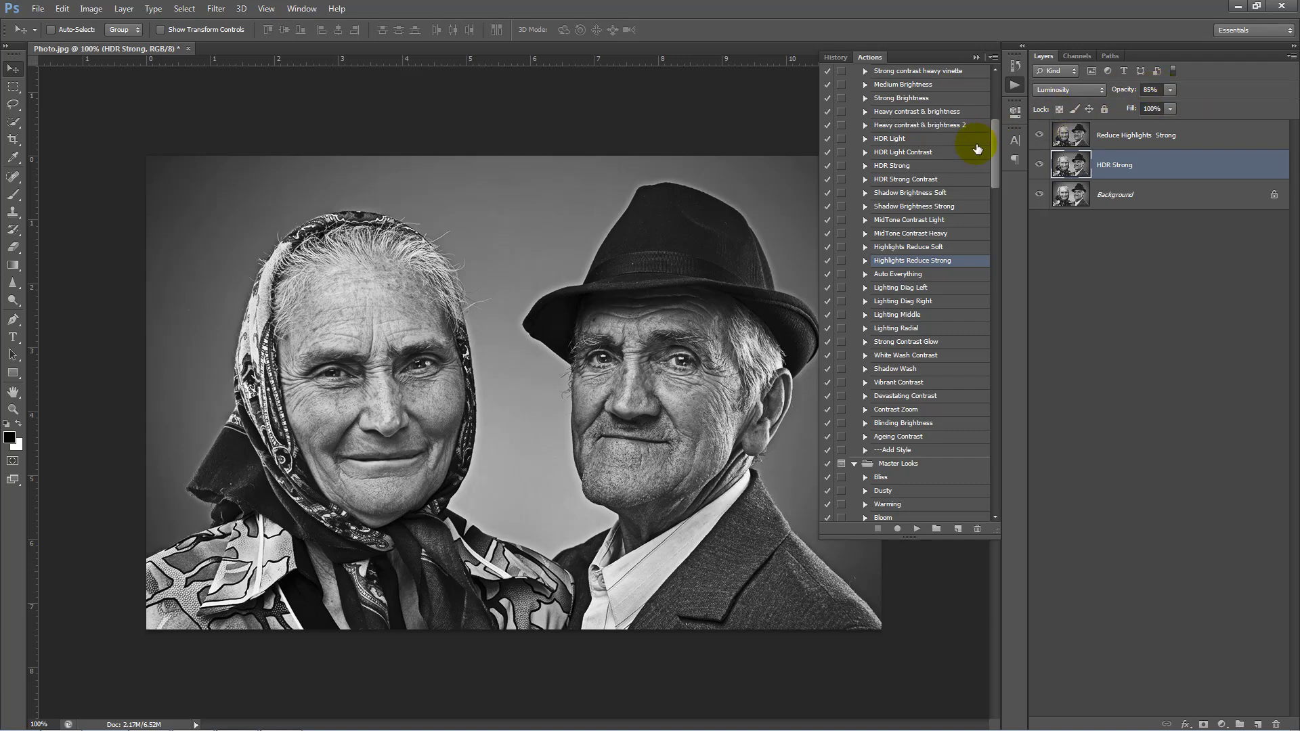
left_click_drag(994, 163, 1004, 125)
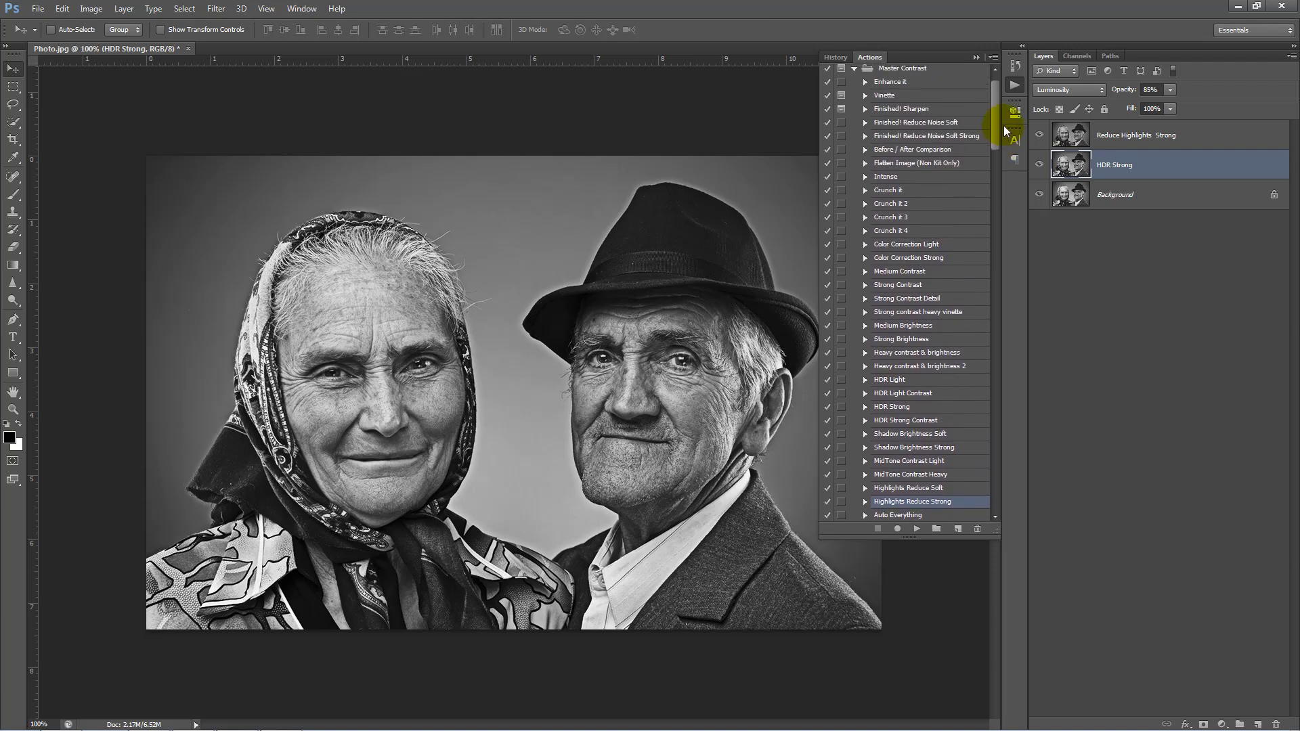
Step: Try the Crunch it 4 action, move its layer above HDR Strong, then delete it
left_click(900, 231)
left_click(917, 530)
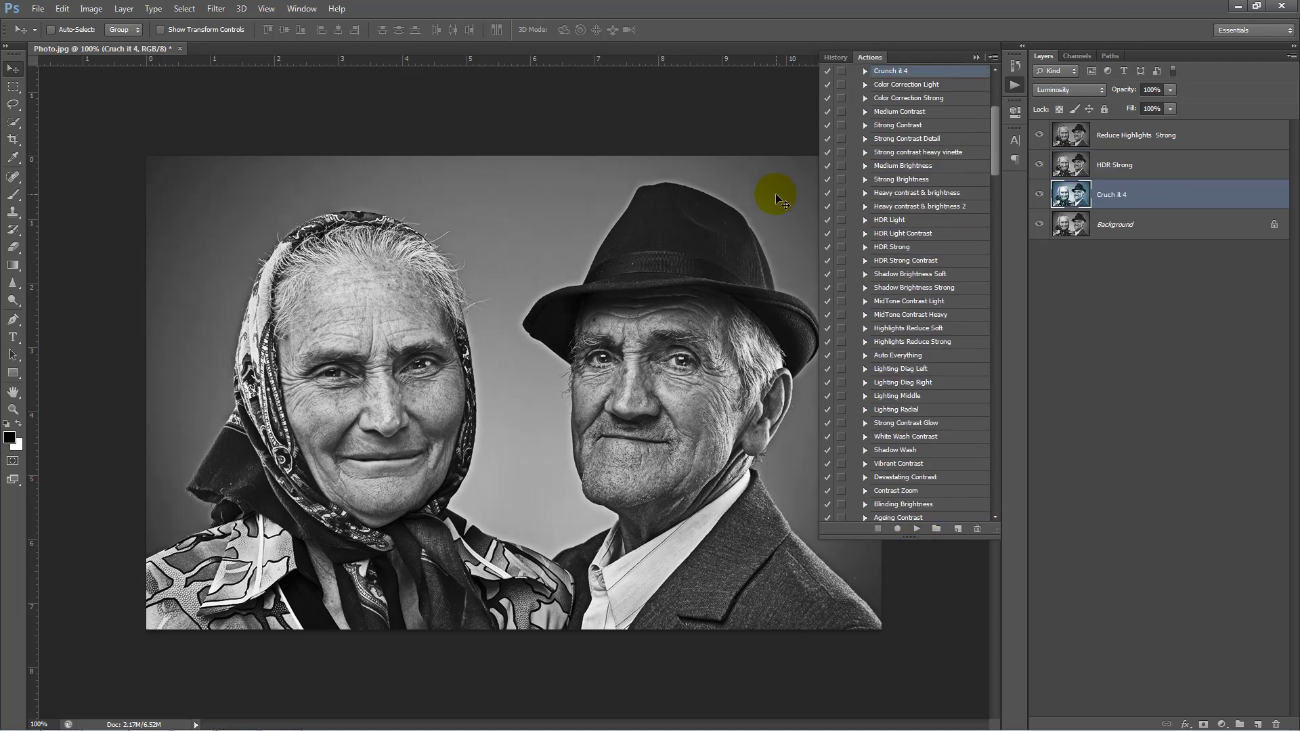
left_click_drag(1151, 192, 1146, 162)
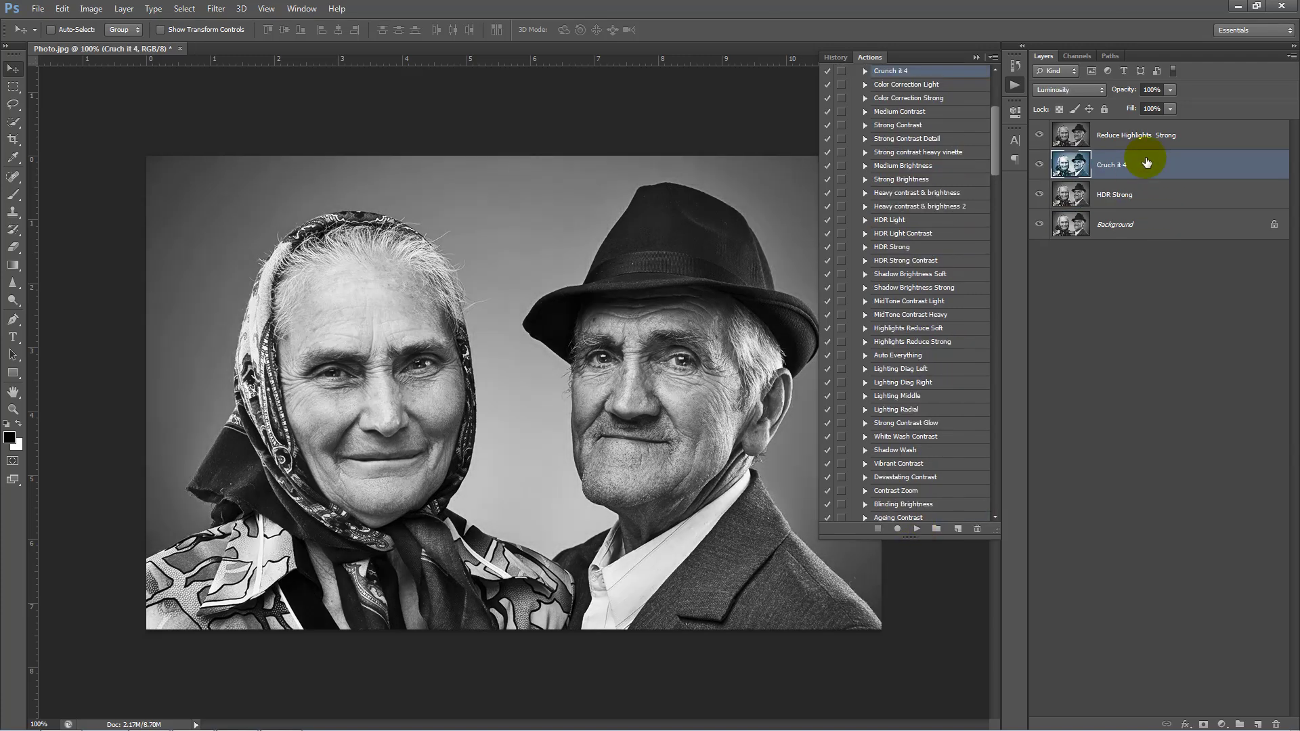
key("Delete")
left_click_drag(997, 147, 997, 114)
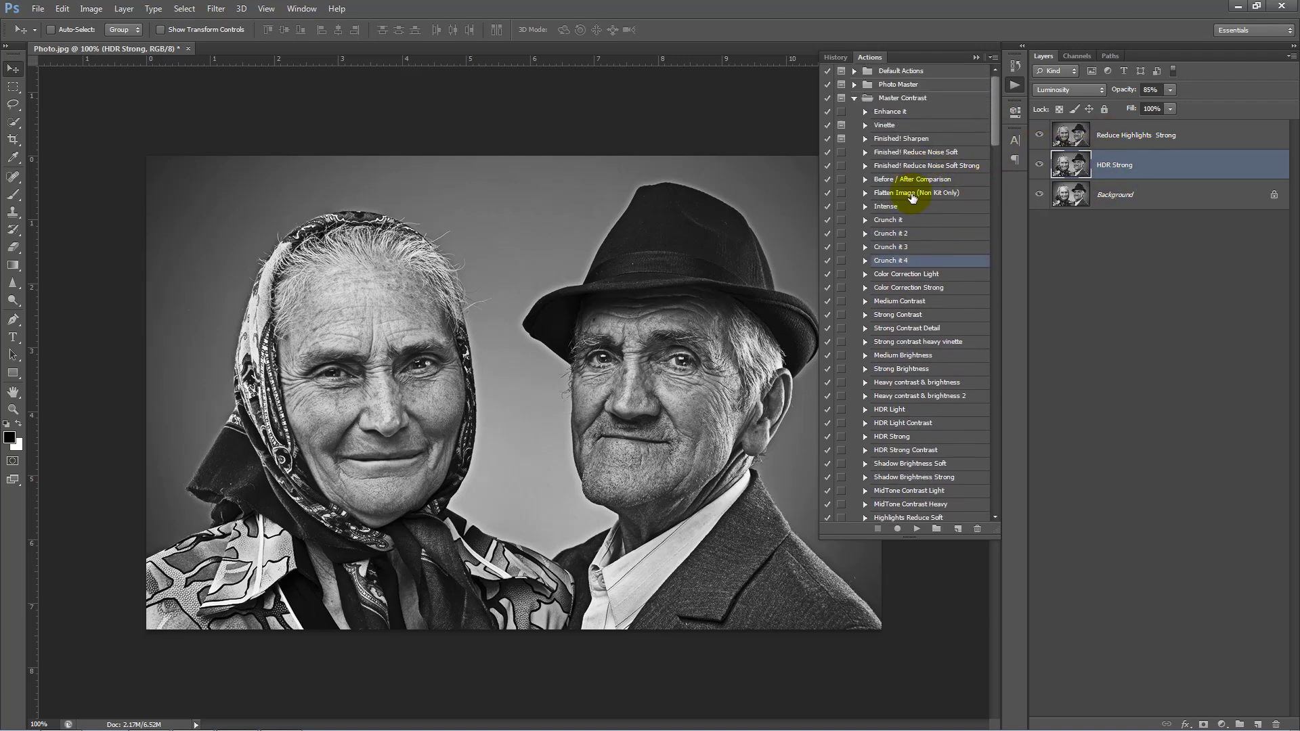
Step: Flatten all layers with the Flatten Image (Non Kit Only) action
left_click(905, 100)
left_click(910, 193)
left_click(916, 529)
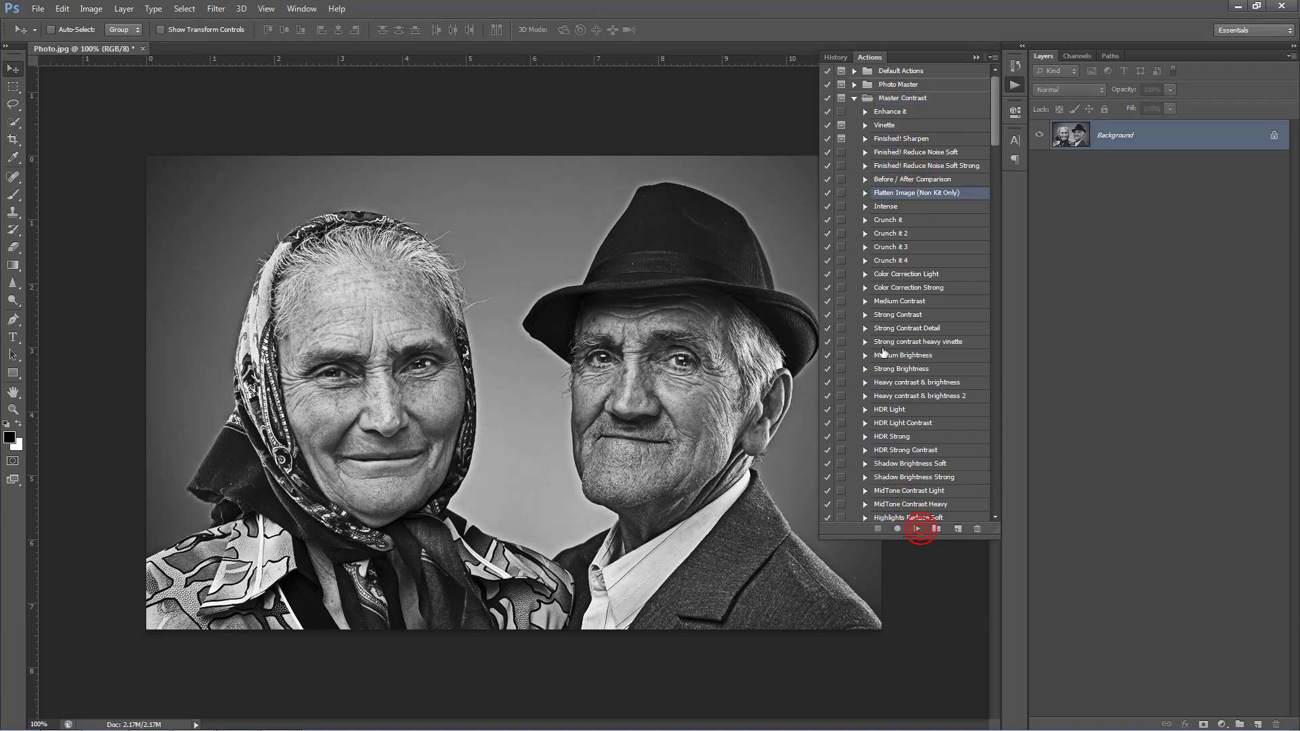
Step: Compare the Crunch it, Crunch it 2 and Crunch it 3 actions, undoing each result
scroll(922, 289, "down", 2)
left_click(901, 193)
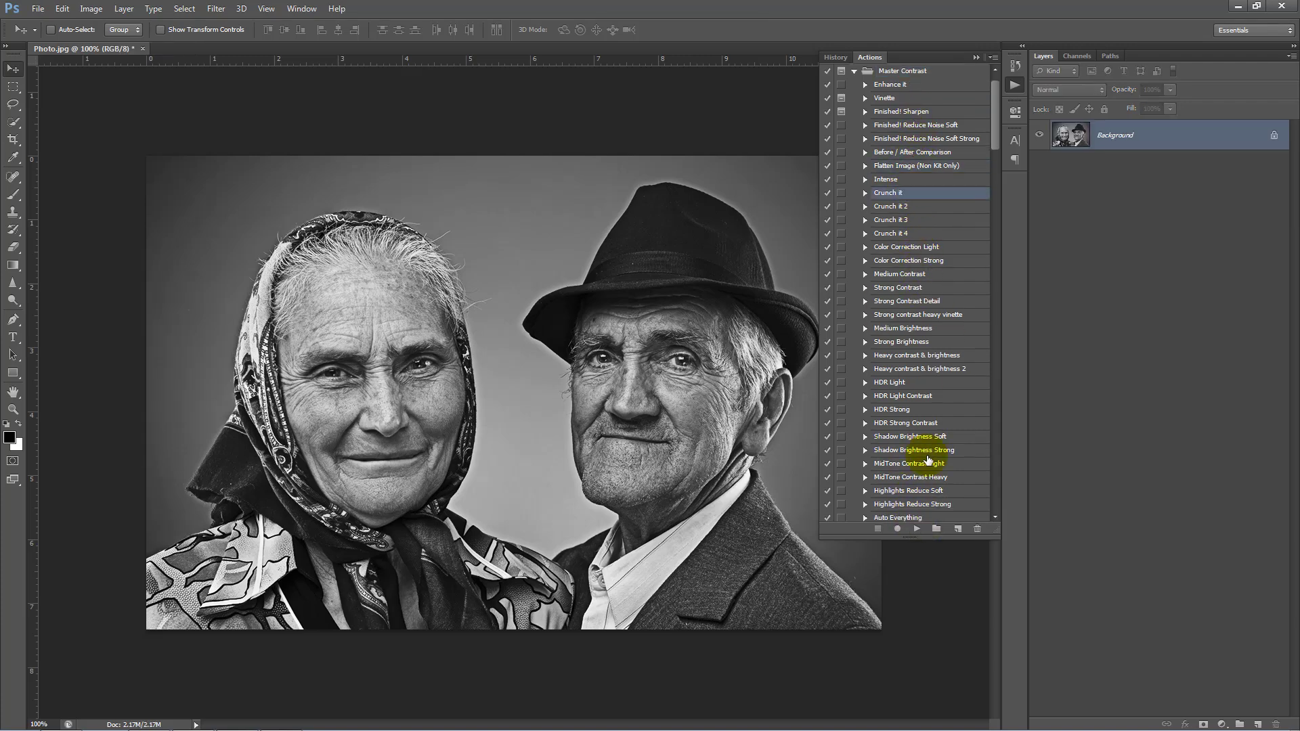
left_click(917, 530)
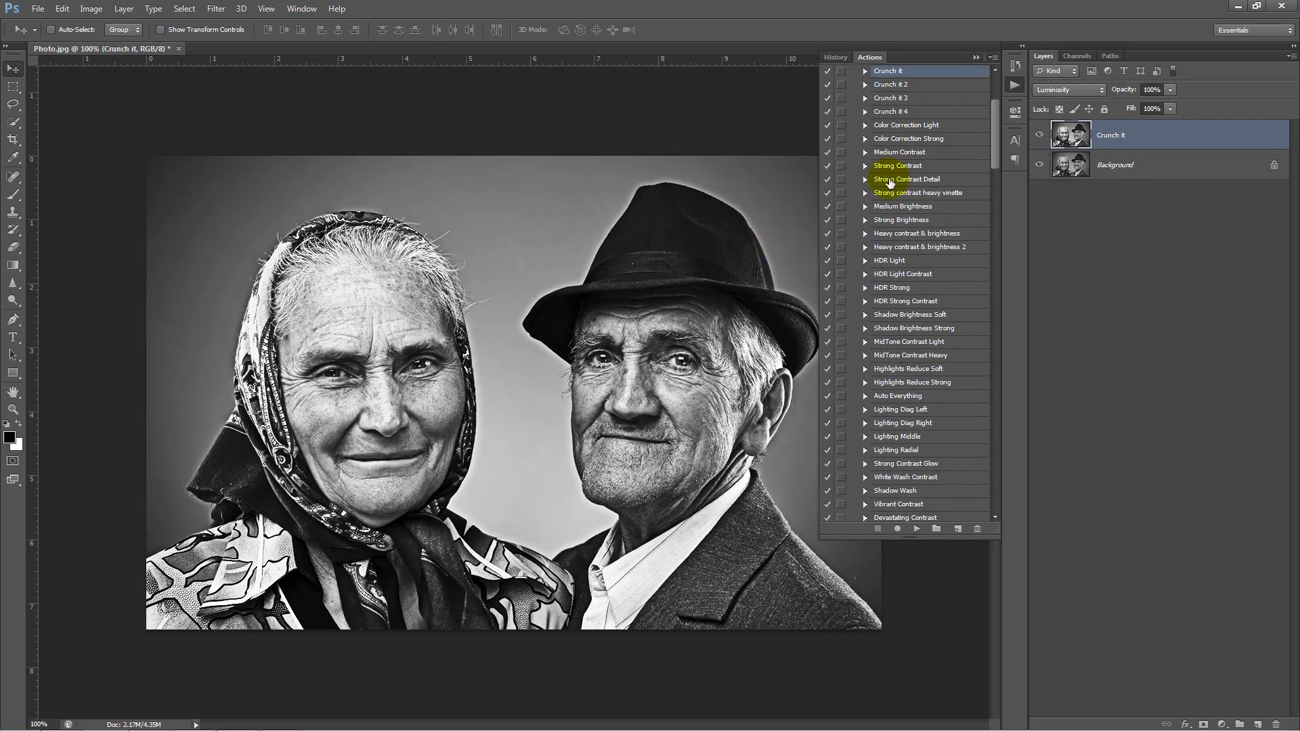
scroll(908, 183, "up", 4)
key("ctrl+z")
left_click(911, 140)
left_click(917, 529)
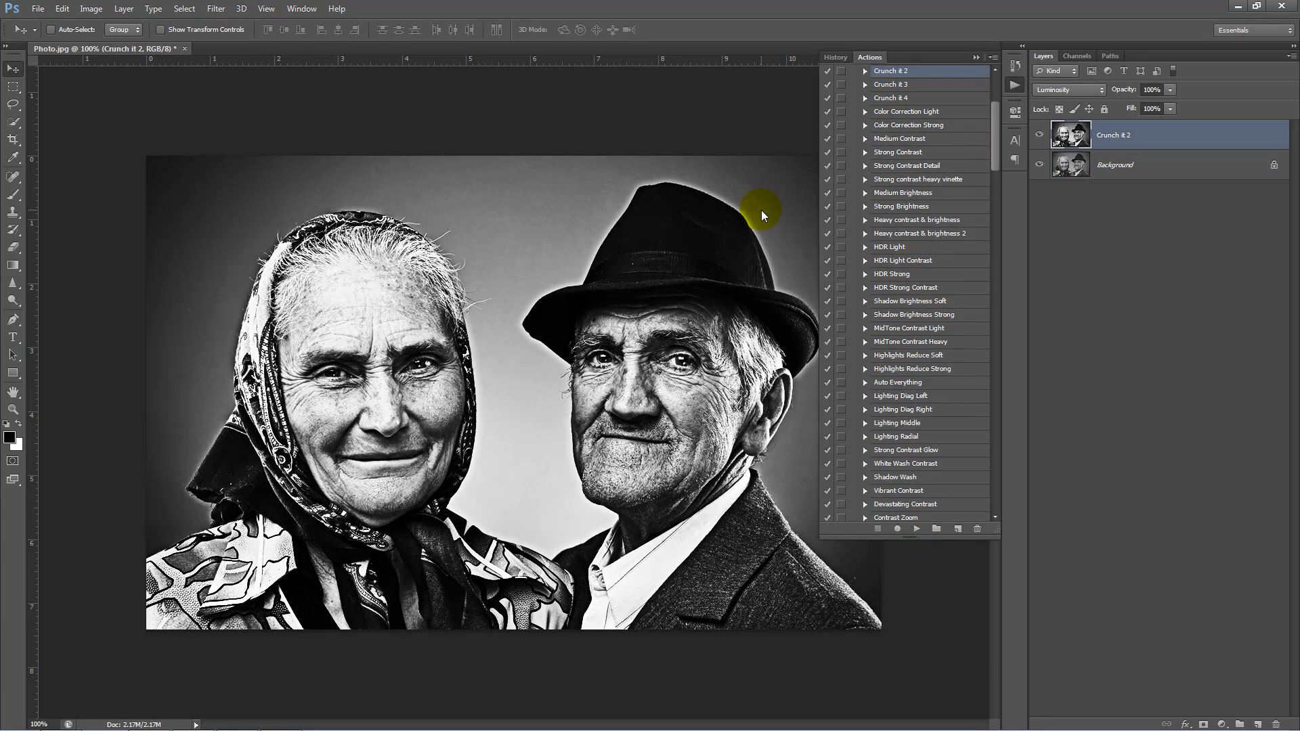
key("ctrl+z")
scroll(938, 220, "up", 3)
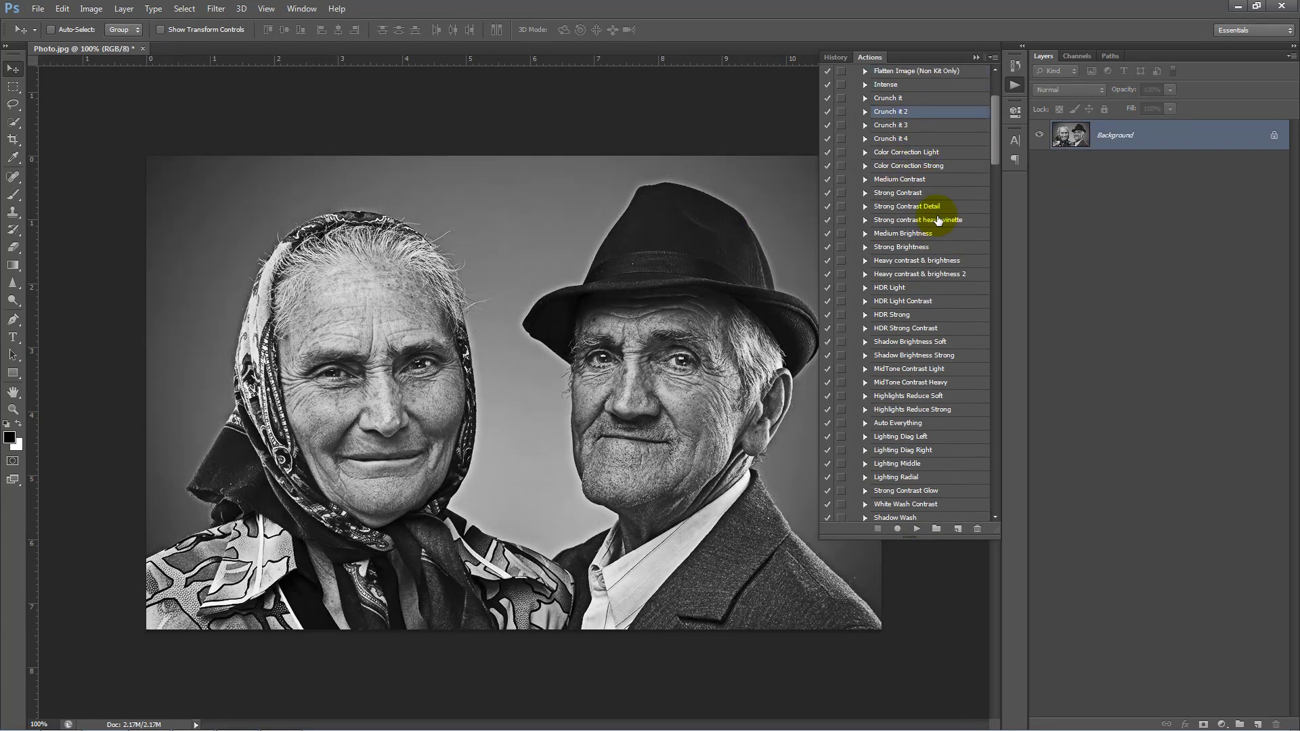
left_click(911, 126)
left_click(917, 529)
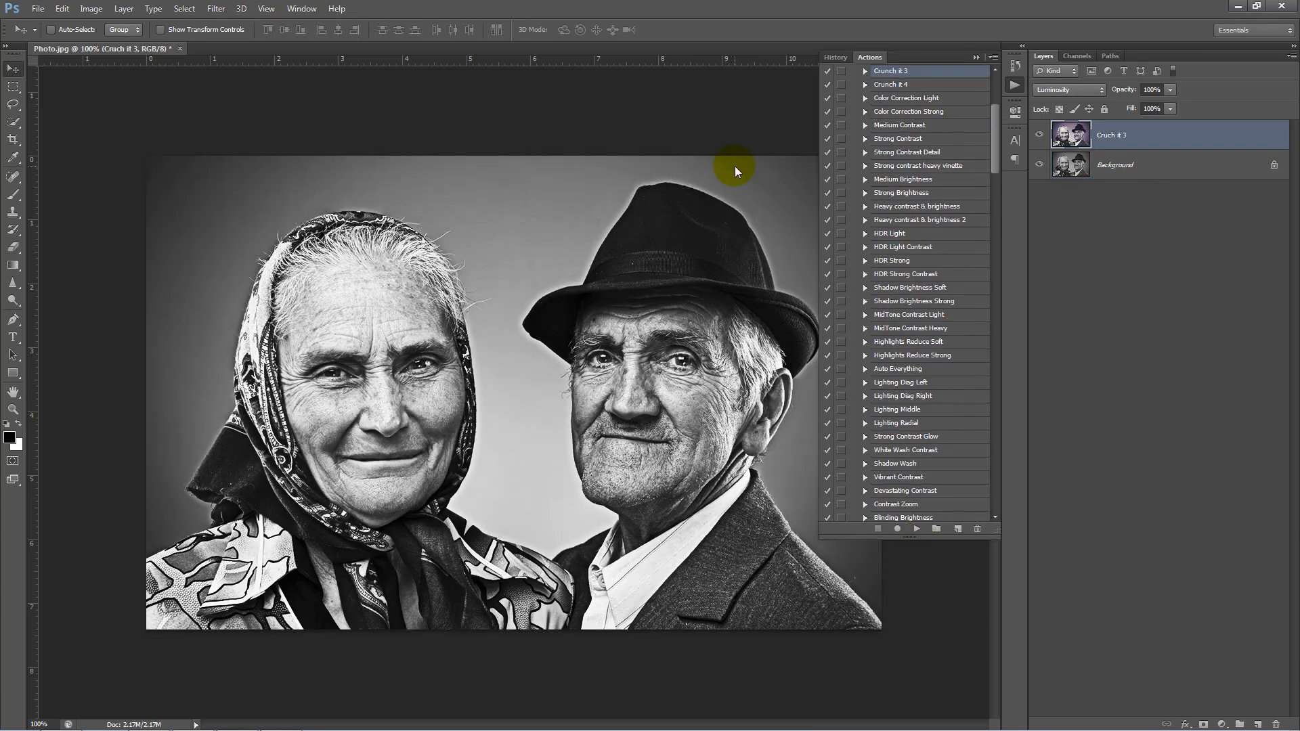
key("ctrl+z")
Step: Try Crunch it 4 and Add Style, then fade the Crunch it layer to 16% opacity
scroll(900, 146, "up", 3)
left_click(901, 139)
left_click(917, 529)
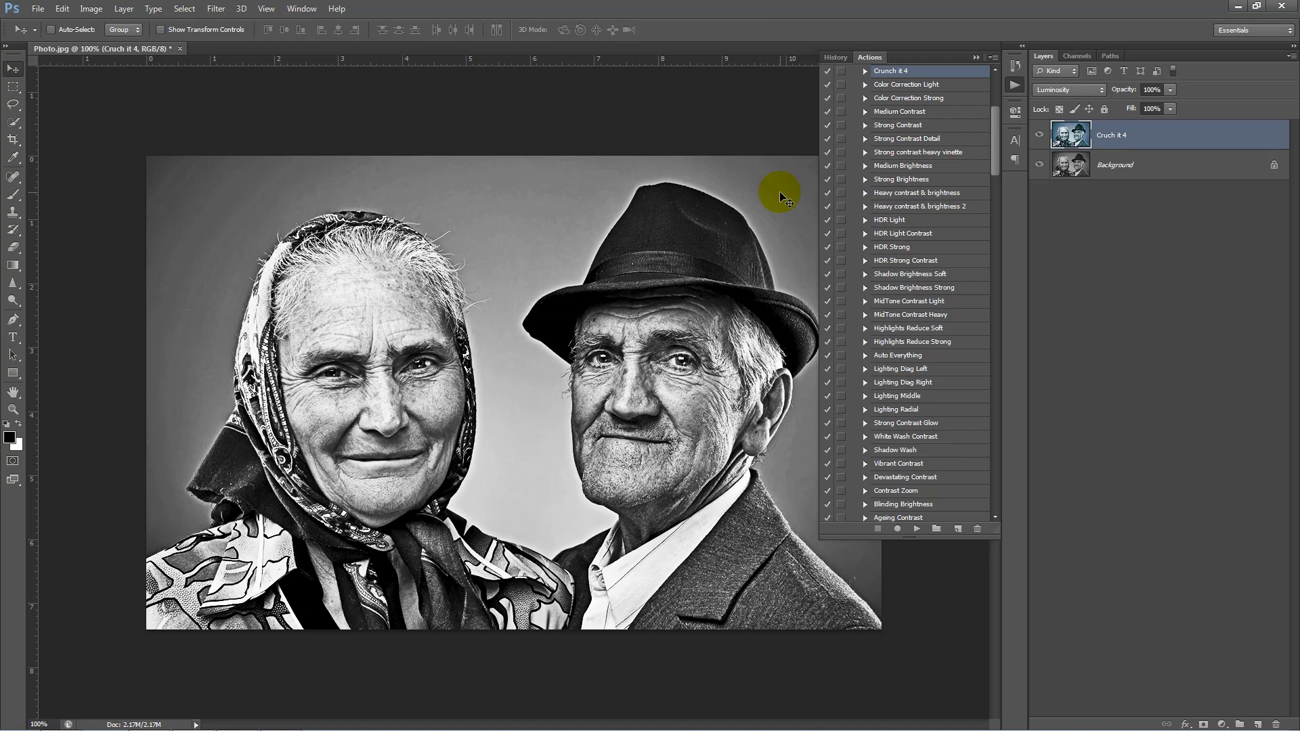
key("ctrl+z")
scroll(887, 183, "up", 3)
scroll(906, 111, "down", 3)
left_click(893, 514)
left_click(917, 529)
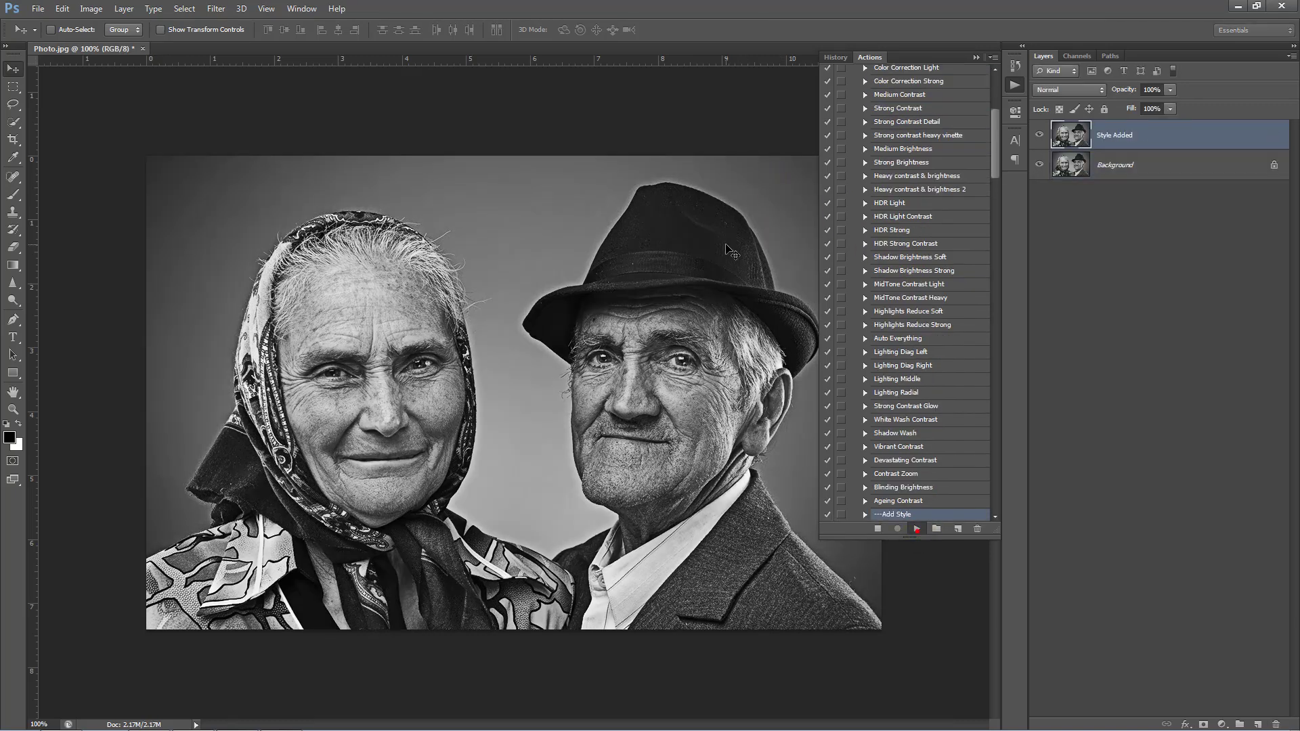
left_click_drag(1118, 95, 584, 142)
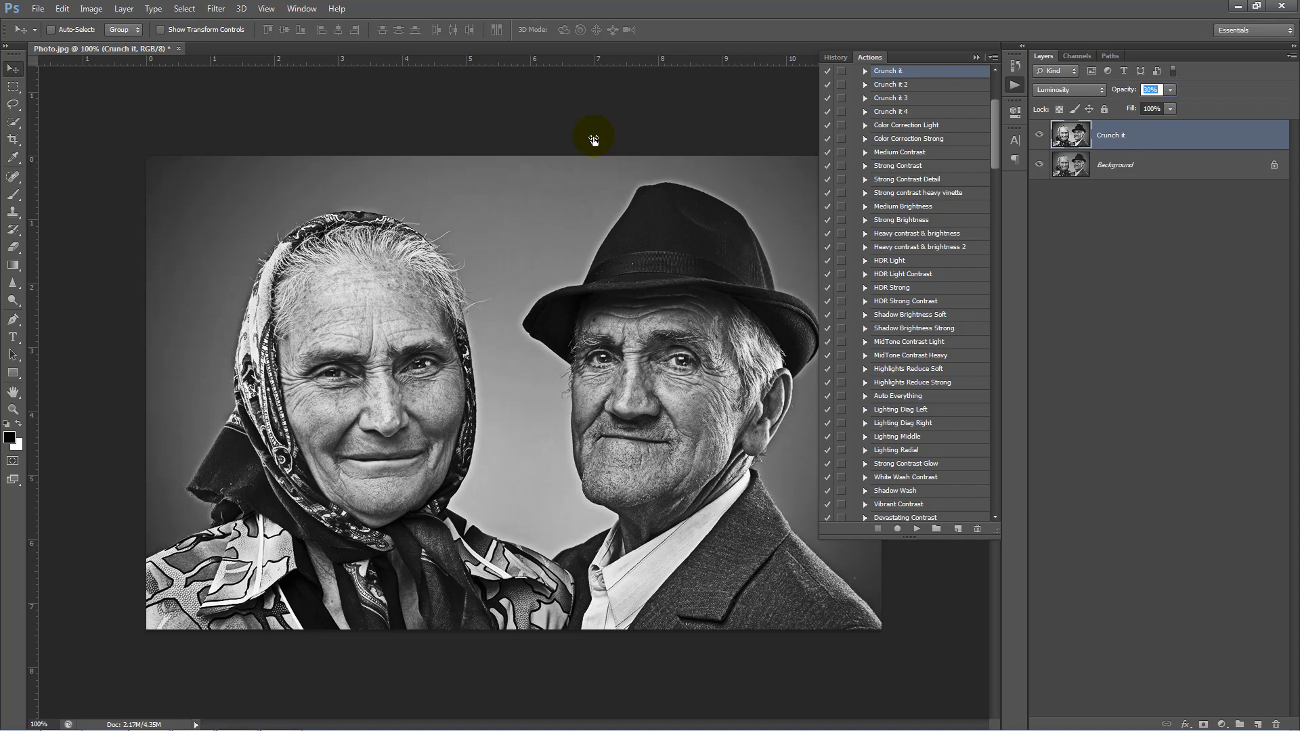
Step: Run Highlights Reduce Strong and set its Luminosity layer to 68% opacity
scroll(937, 278, "down", 1)
left_click(919, 347)
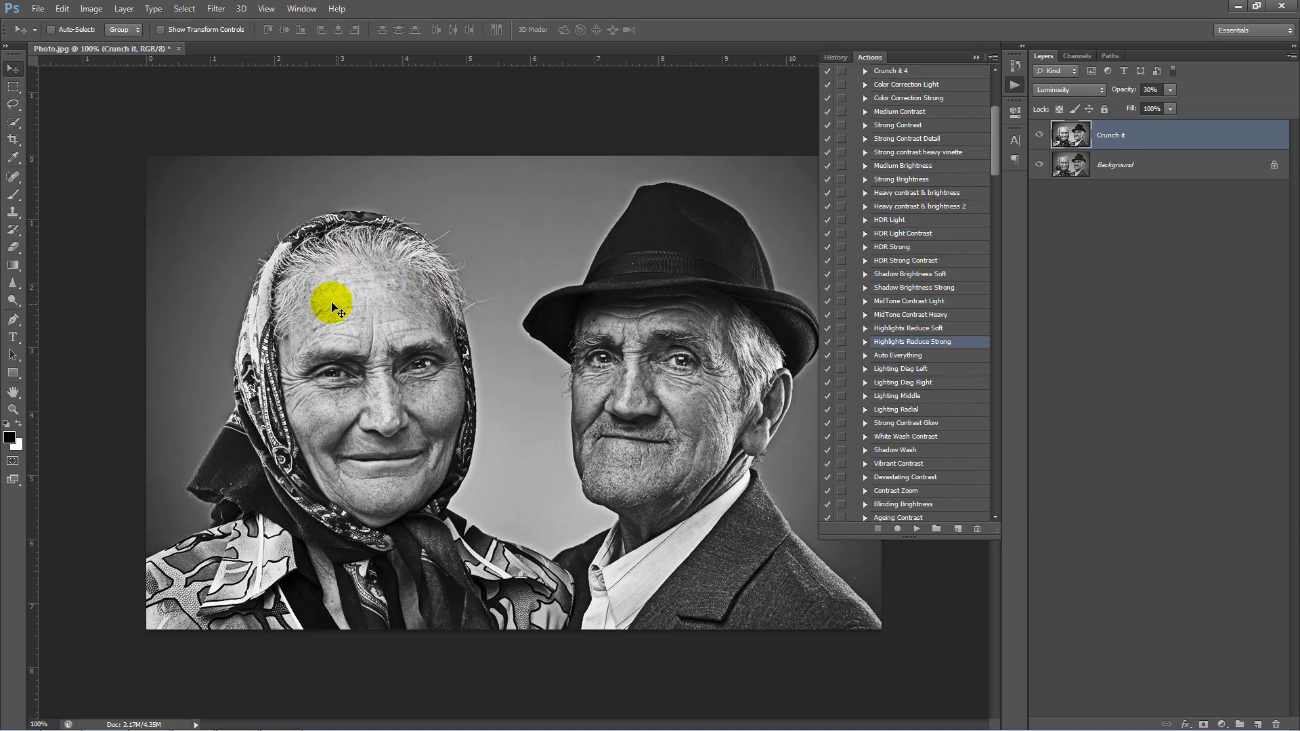
left_click(917, 529)
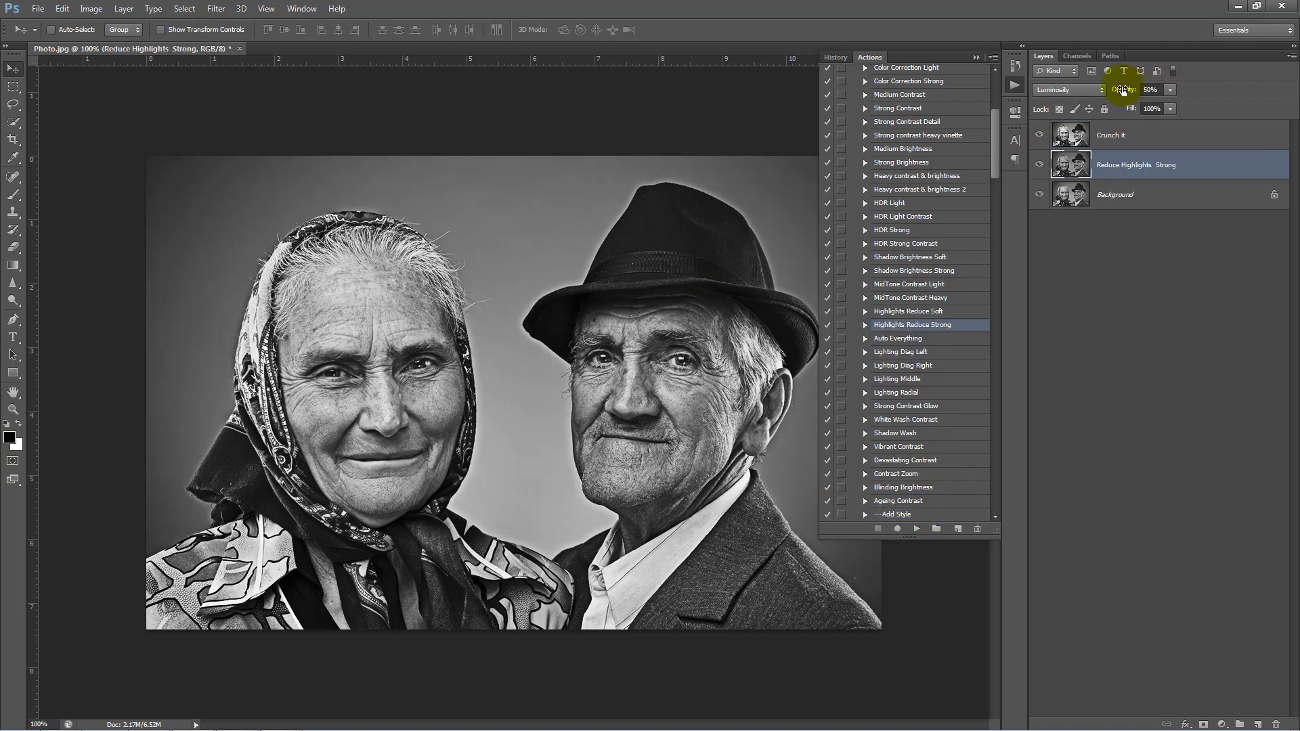
left_click_drag(1122, 90, 1132, 87)
scroll(998, 165, "down", 5)
left_click_drag(997, 178, 1002, 119)
Step: Run Enhance it from Master Contrast and place its layer below Reduce Highlights Strong, above Background
left_click(915, 99)
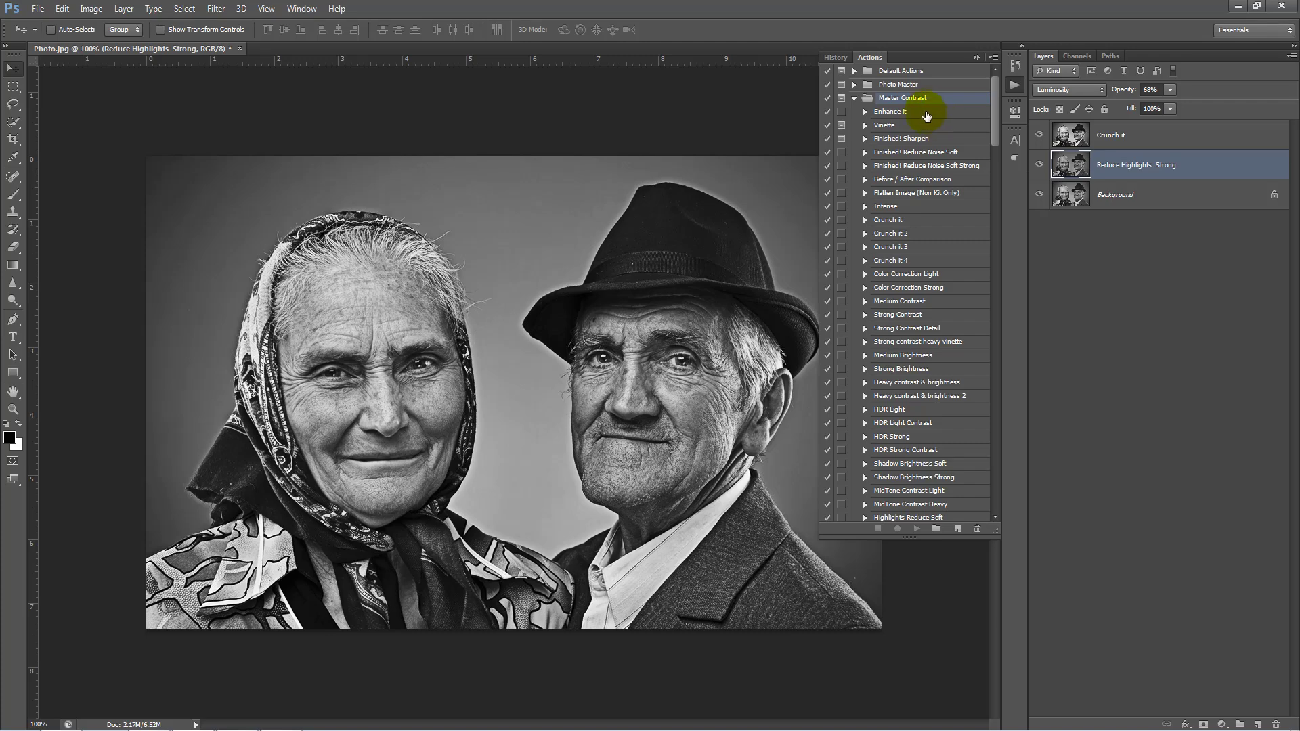
left_click(897, 112)
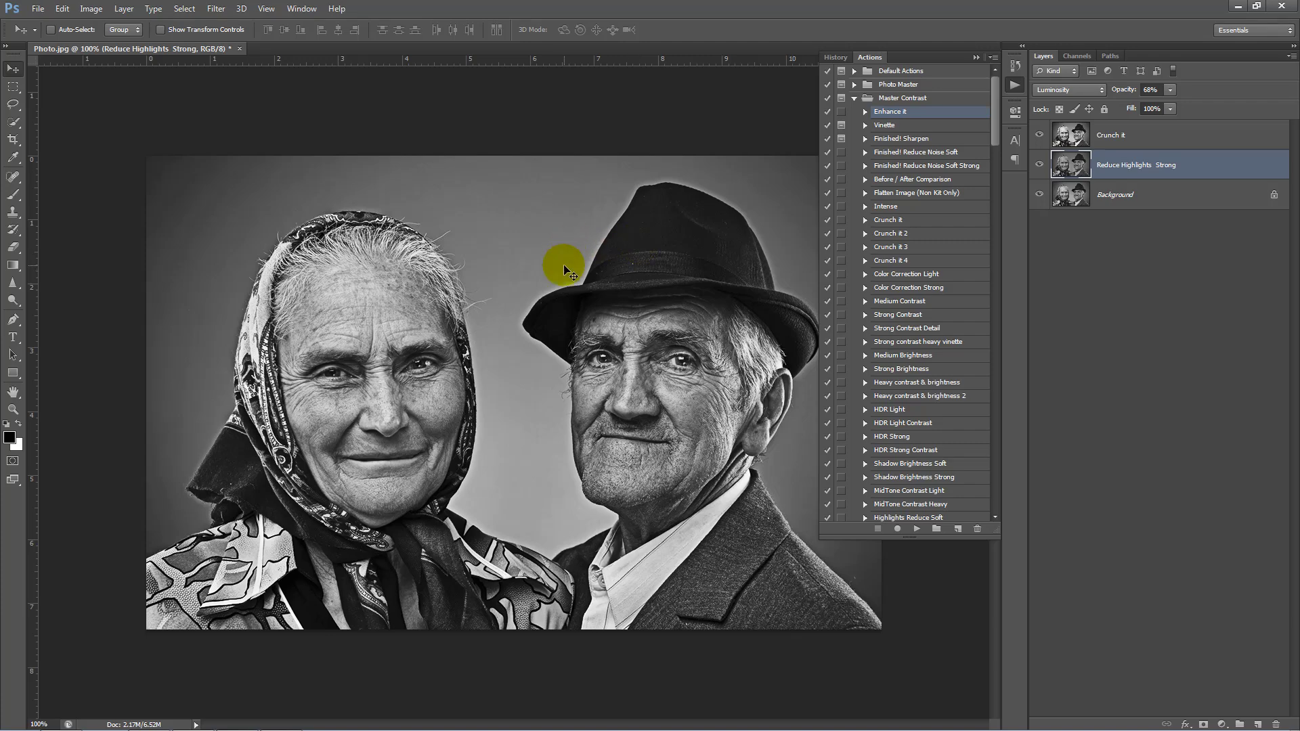
left_click(917, 530)
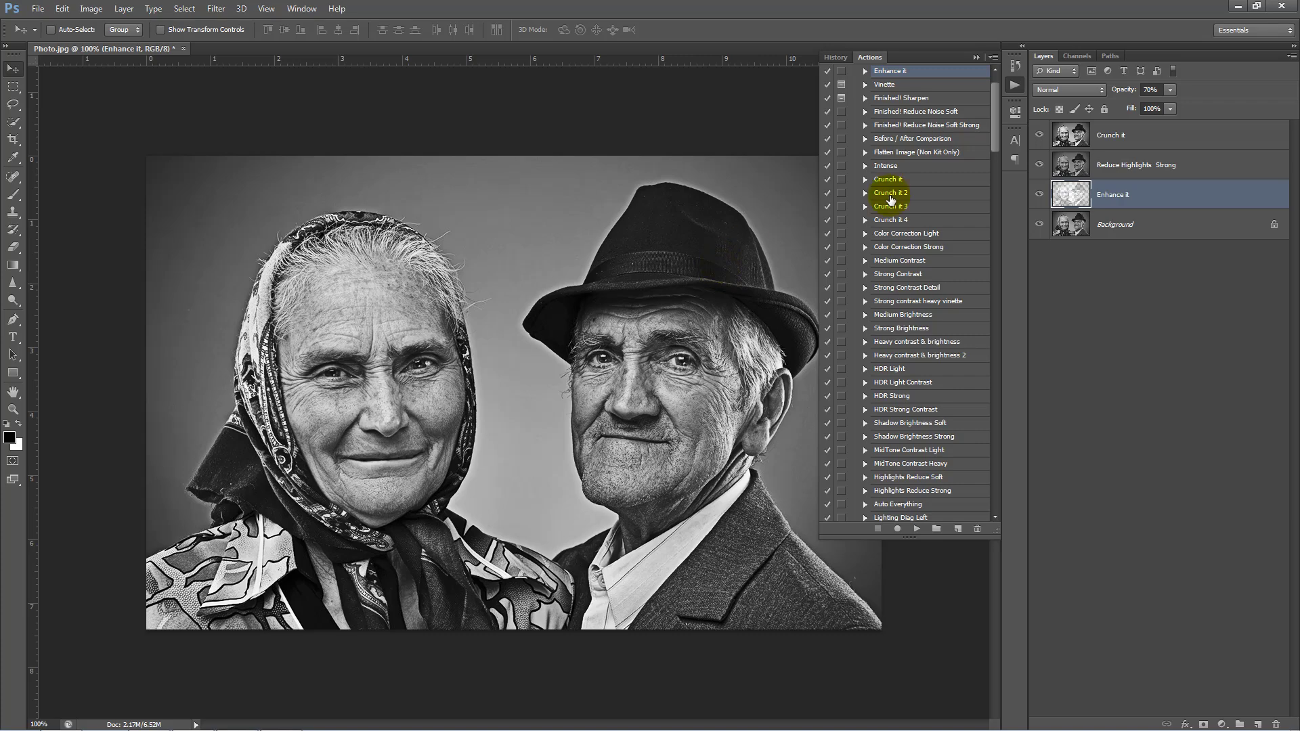
left_click_drag(1147, 182, 1144, 155)
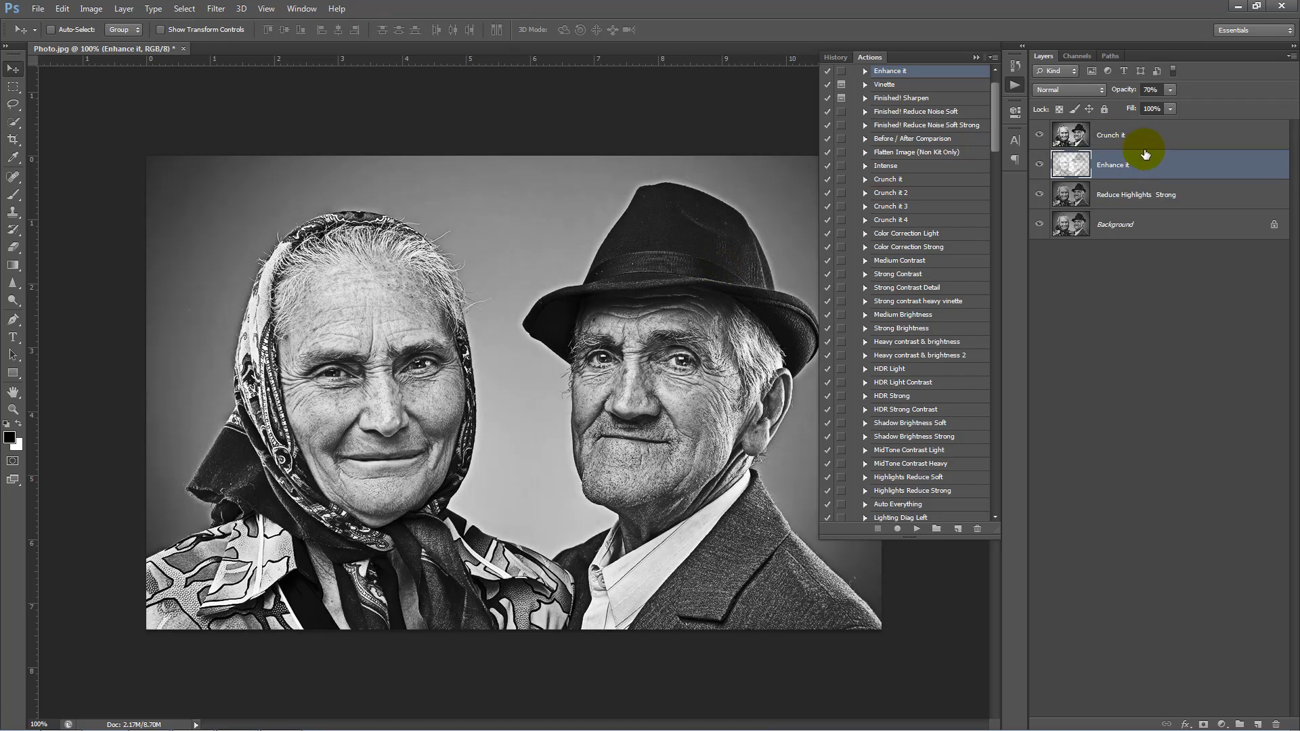
left_click_drag(1144, 159, 1142, 131)
left_click_drag(1143, 135, 1152, 197)
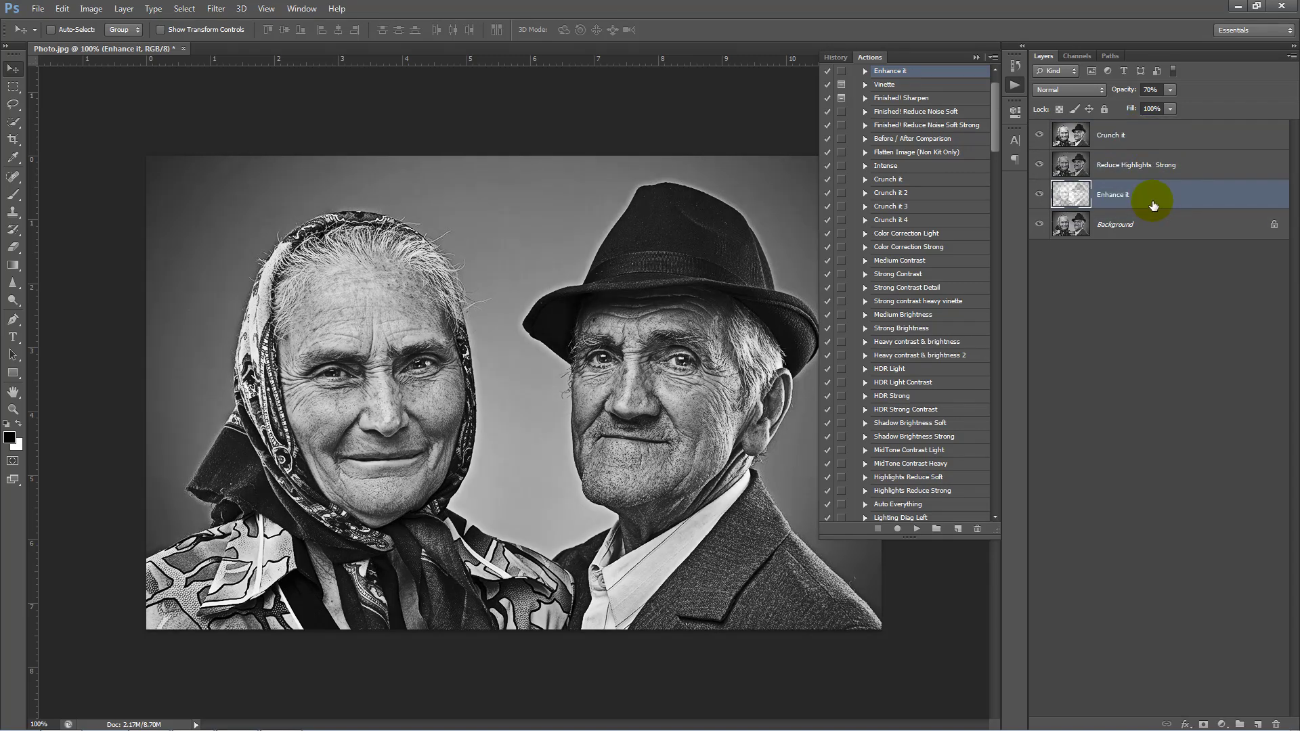
Step: Replace Enhance it with a Strong contrast heavy vinette layer under Crunch it at 37% opacity
key("Delete")
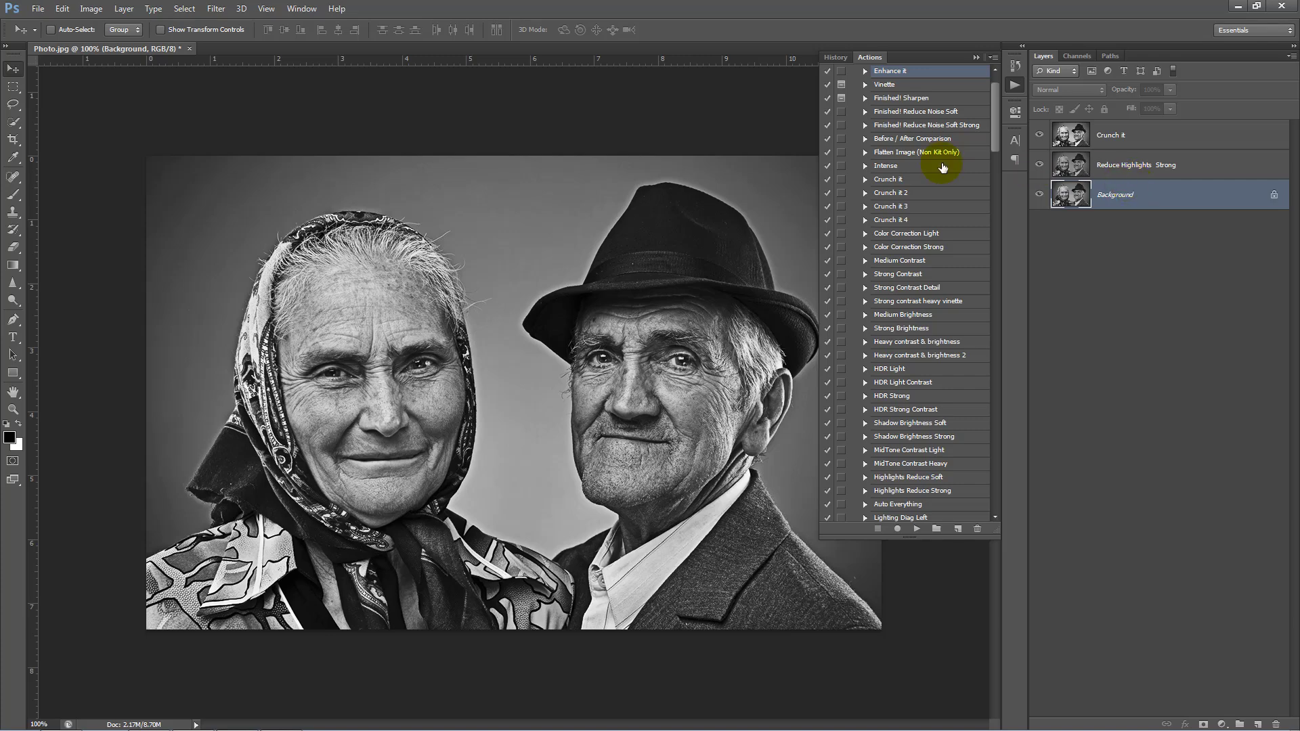
scroll(940, 271, "down", 2)
left_click(925, 275)
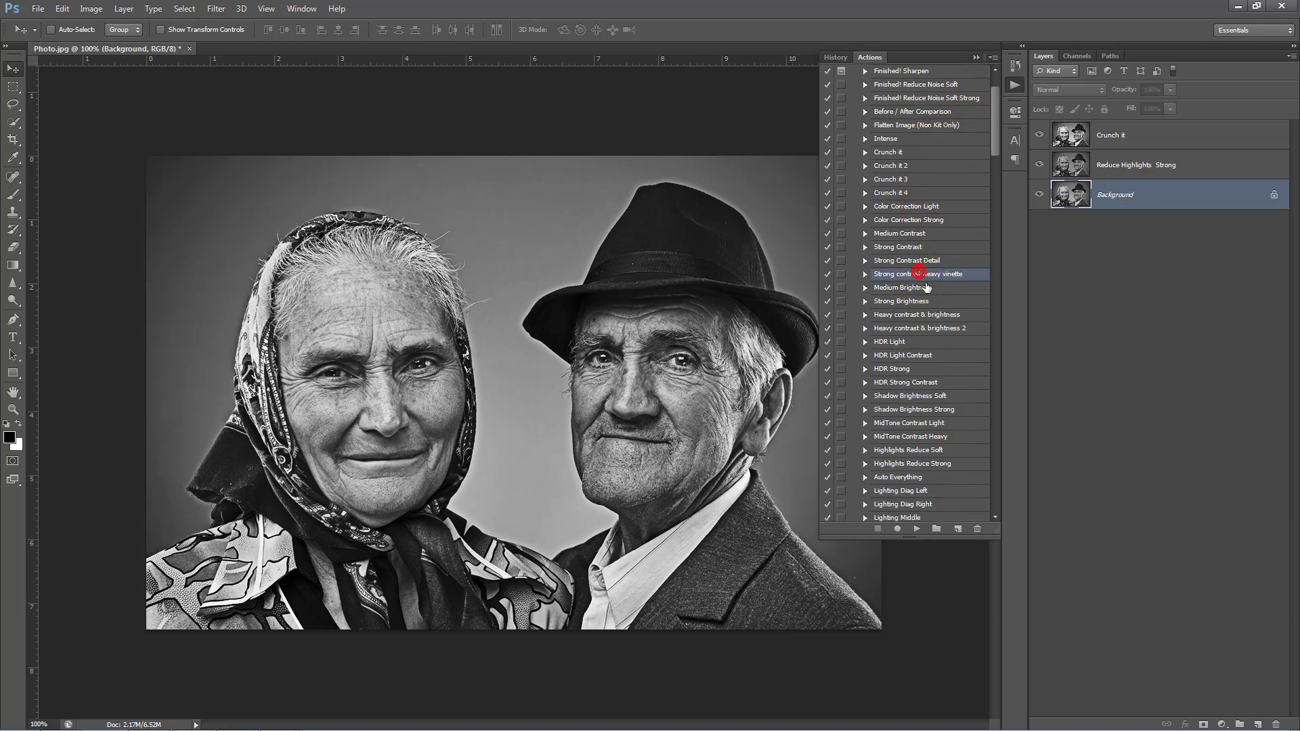
left_click(916, 529)
left_click_drag(1129, 196, 1129, 161)
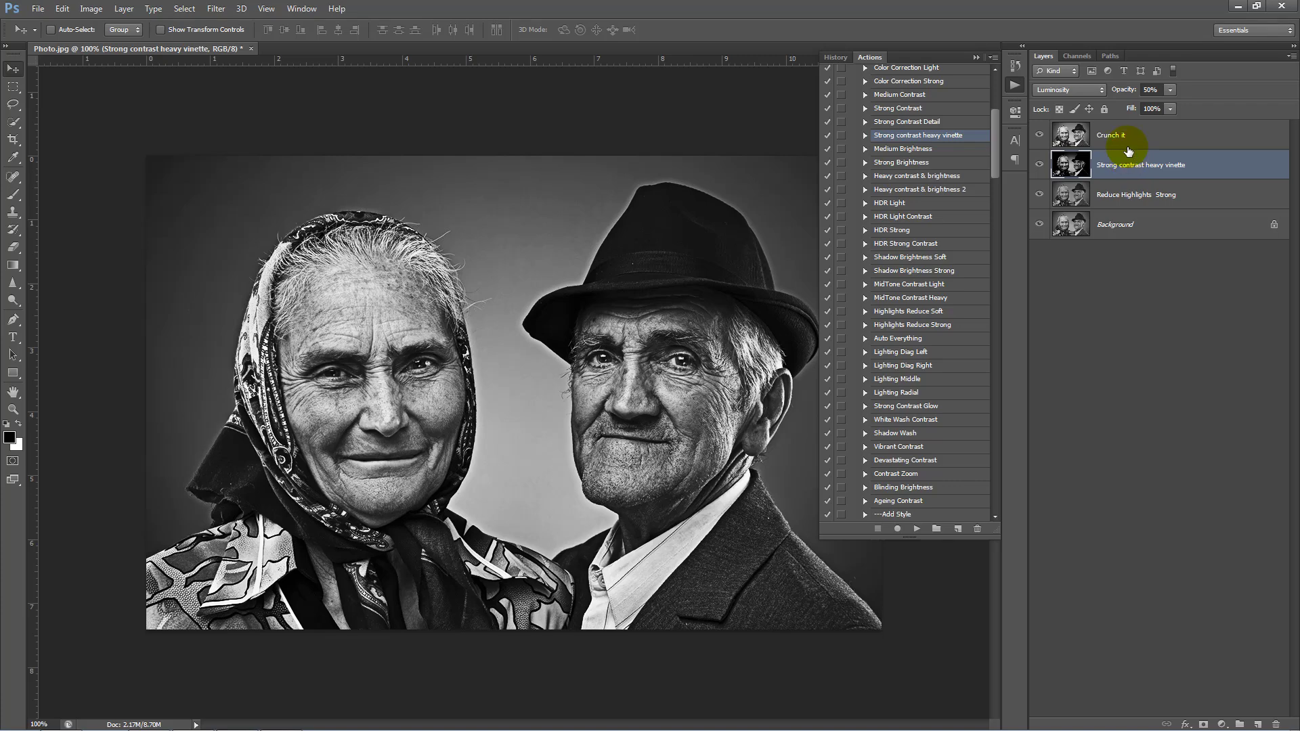
left_click_drag(1126, 93, 535, 122)
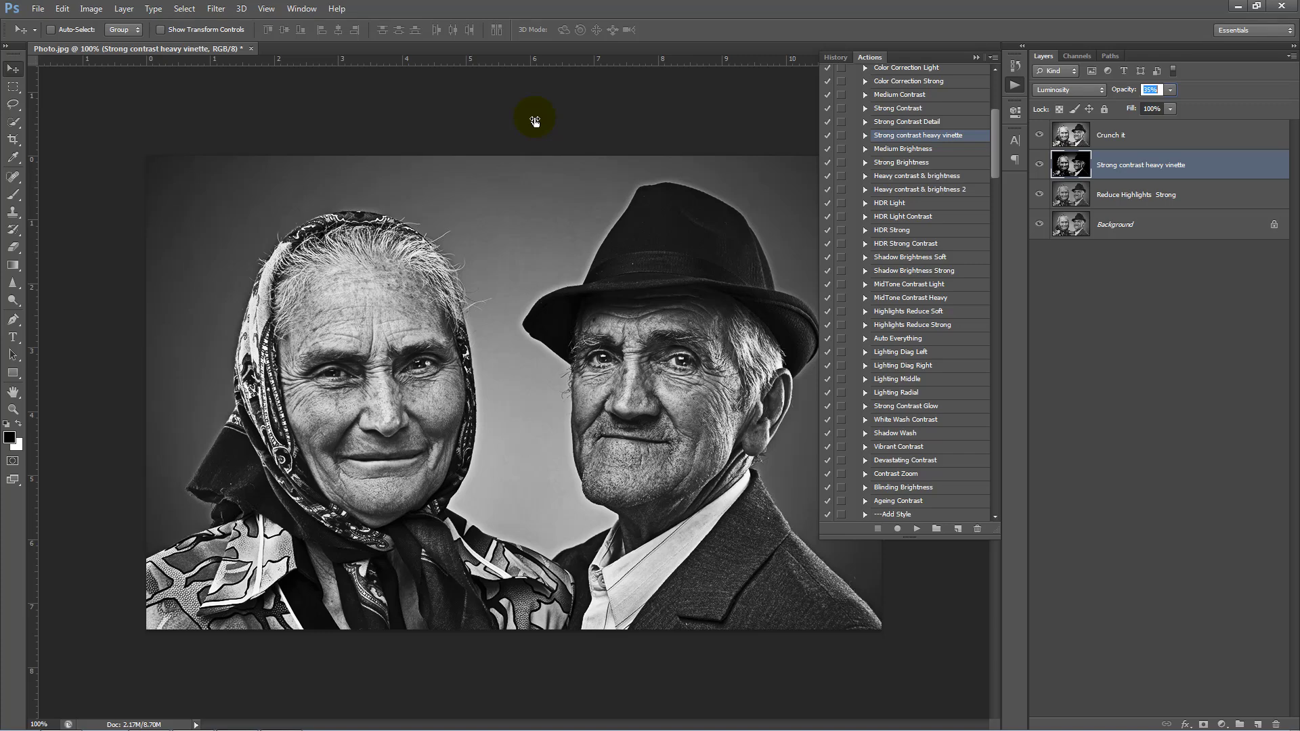
left_click_drag(534, 121, 536, 118)
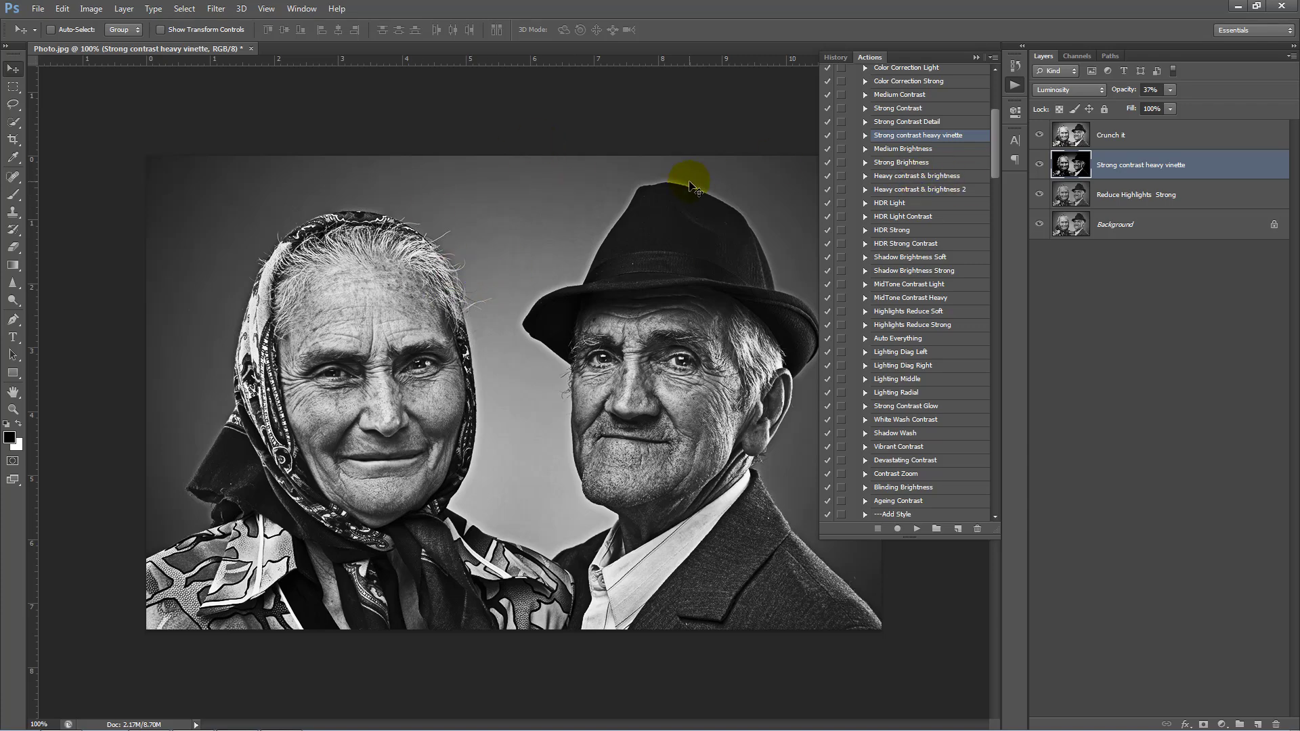
Step: Add a Vinette layer with a reduced Gaussian Blur radius and set it to 51% opacity
scroll(993, 125, "up", 5)
left_click(921, 98)
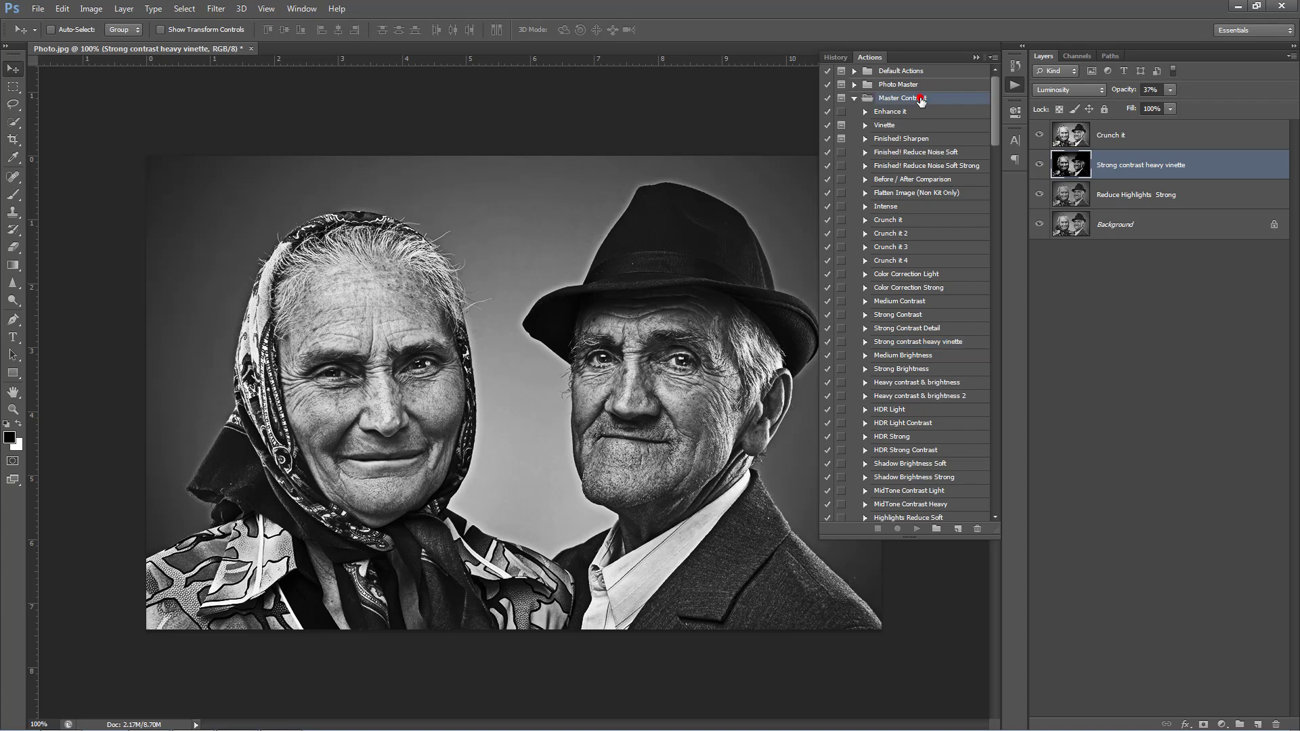
left_click(897, 126)
left_click(920, 528)
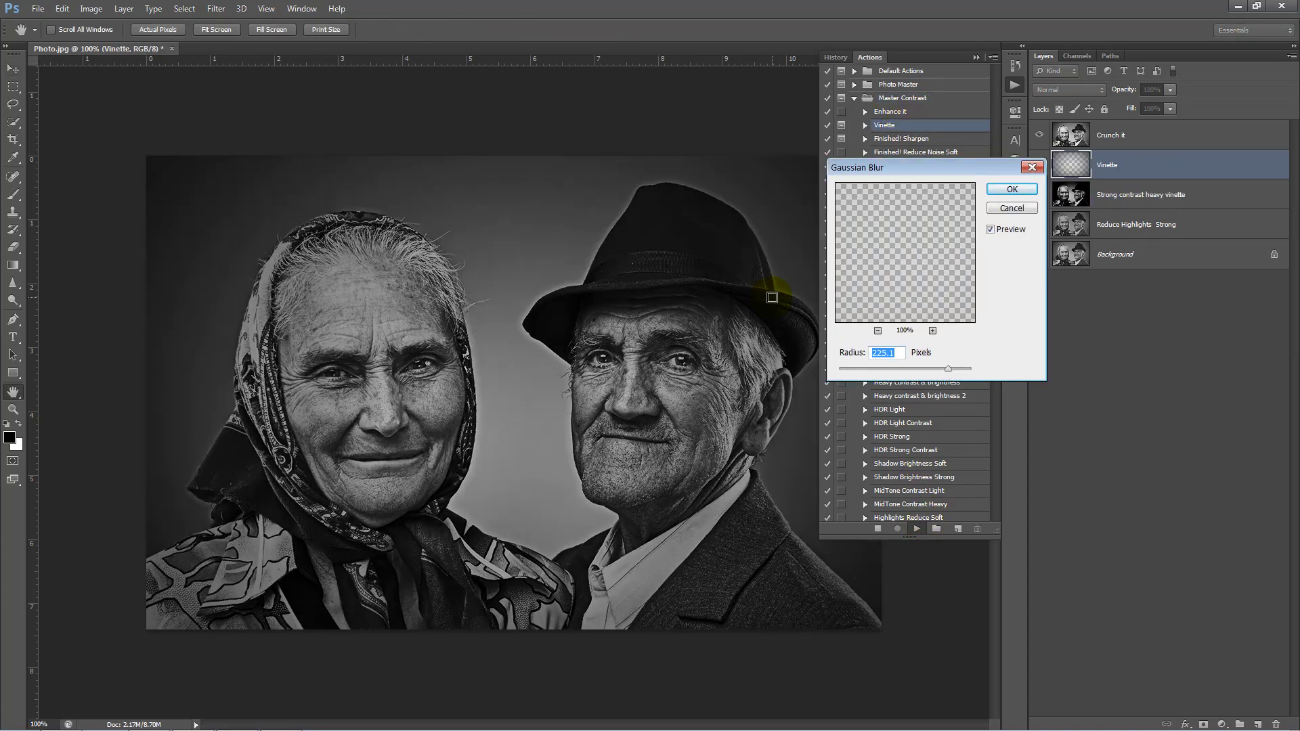
left_click_drag(947, 368, 910, 375)
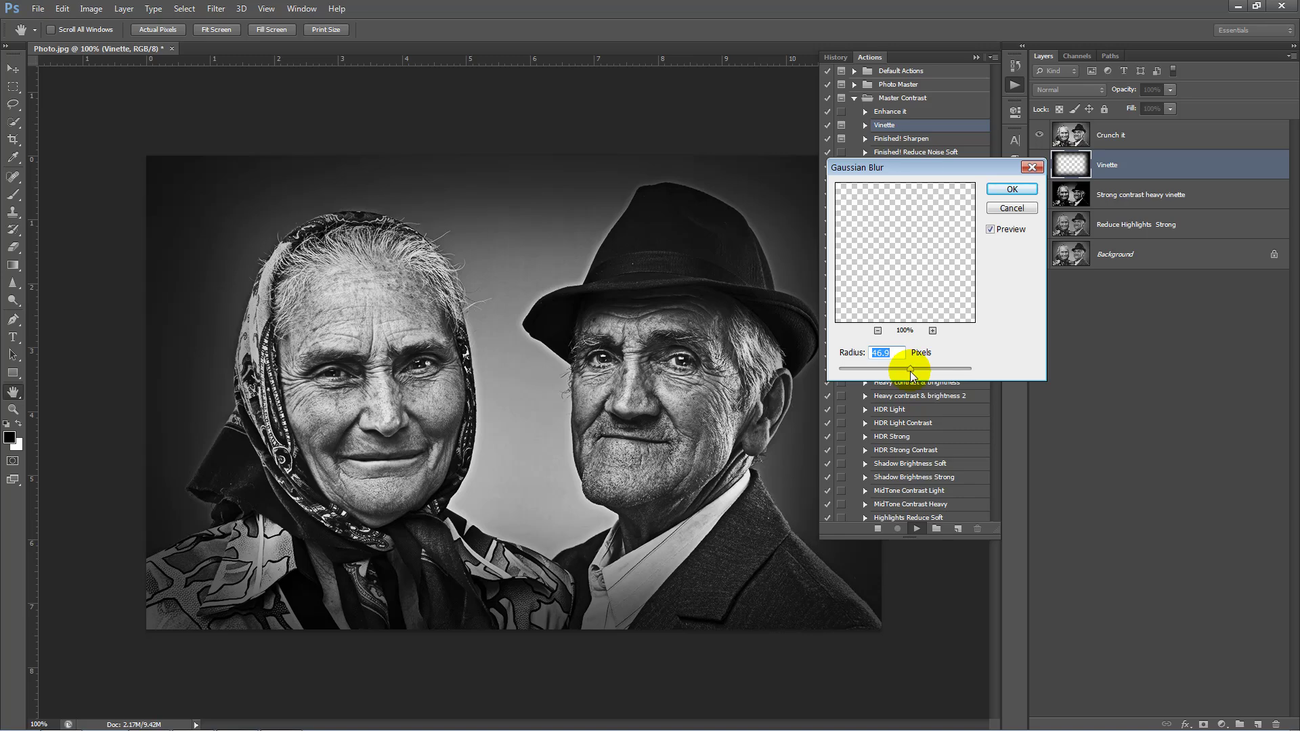
left_click(1011, 189)
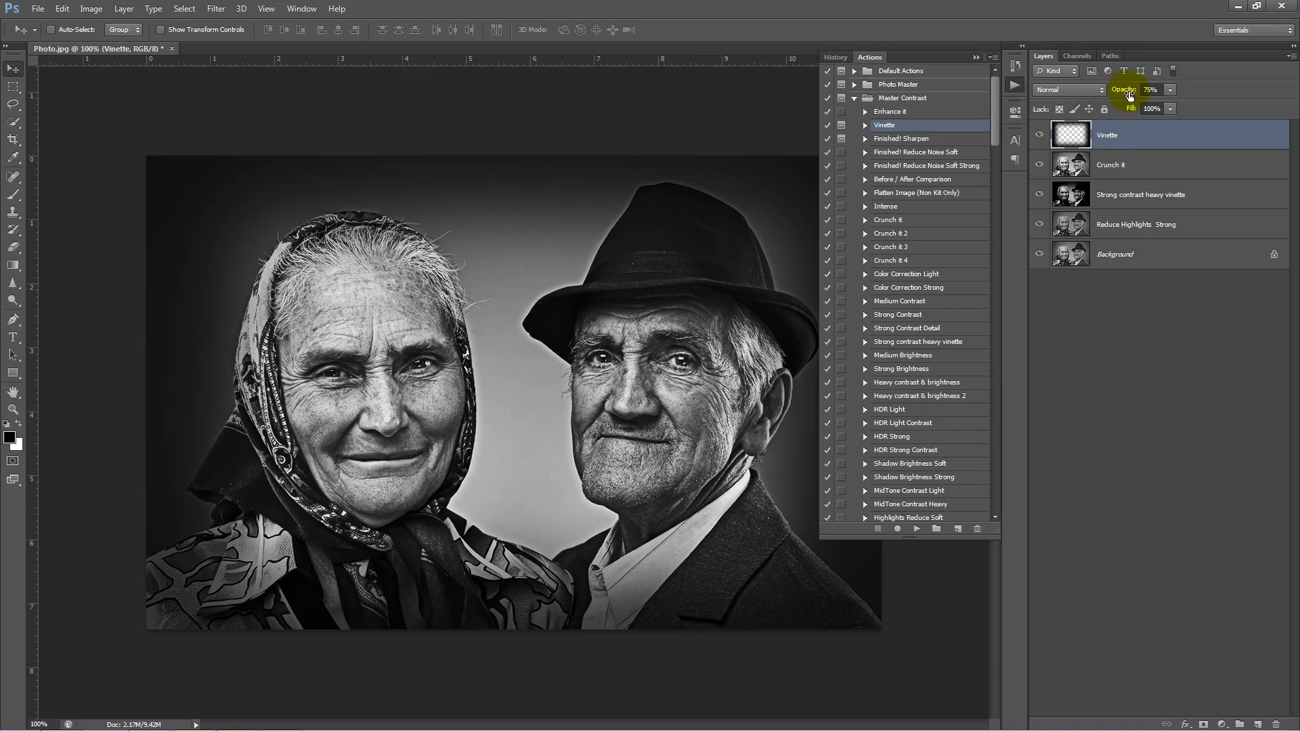
left_click_drag(1129, 95, 1114, 95)
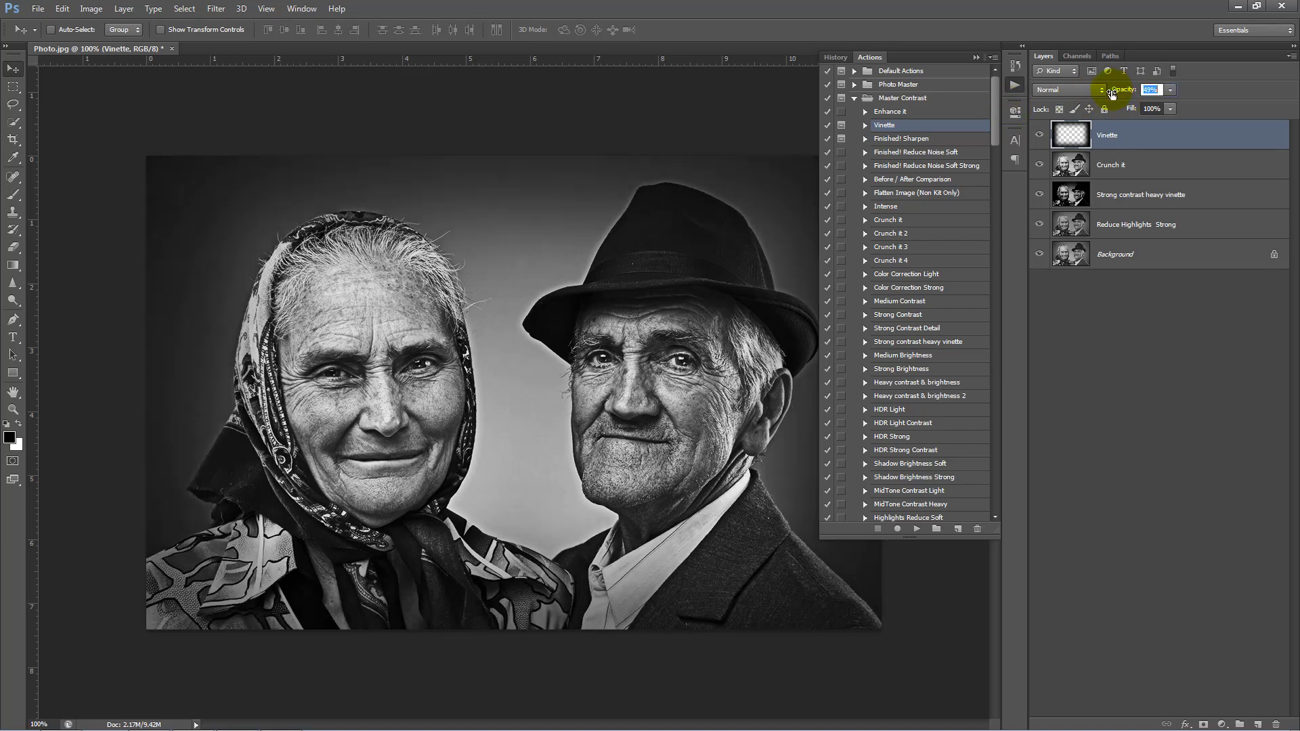
left_click_drag(1112, 95, 1114, 95)
Step: Run Finished! Sharpen with Smart Sharpen radius 1 and amount 50, then preview without panels
left_click(898, 138)
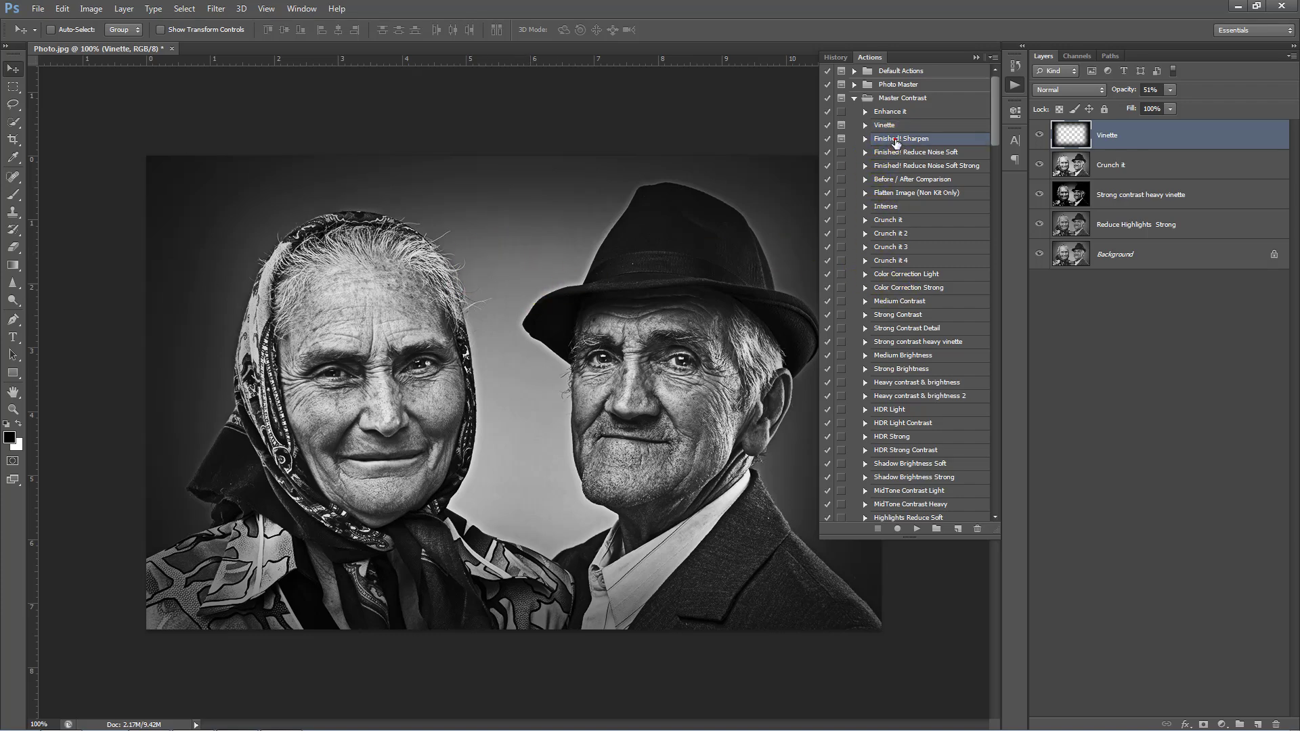
left_click(915, 530)
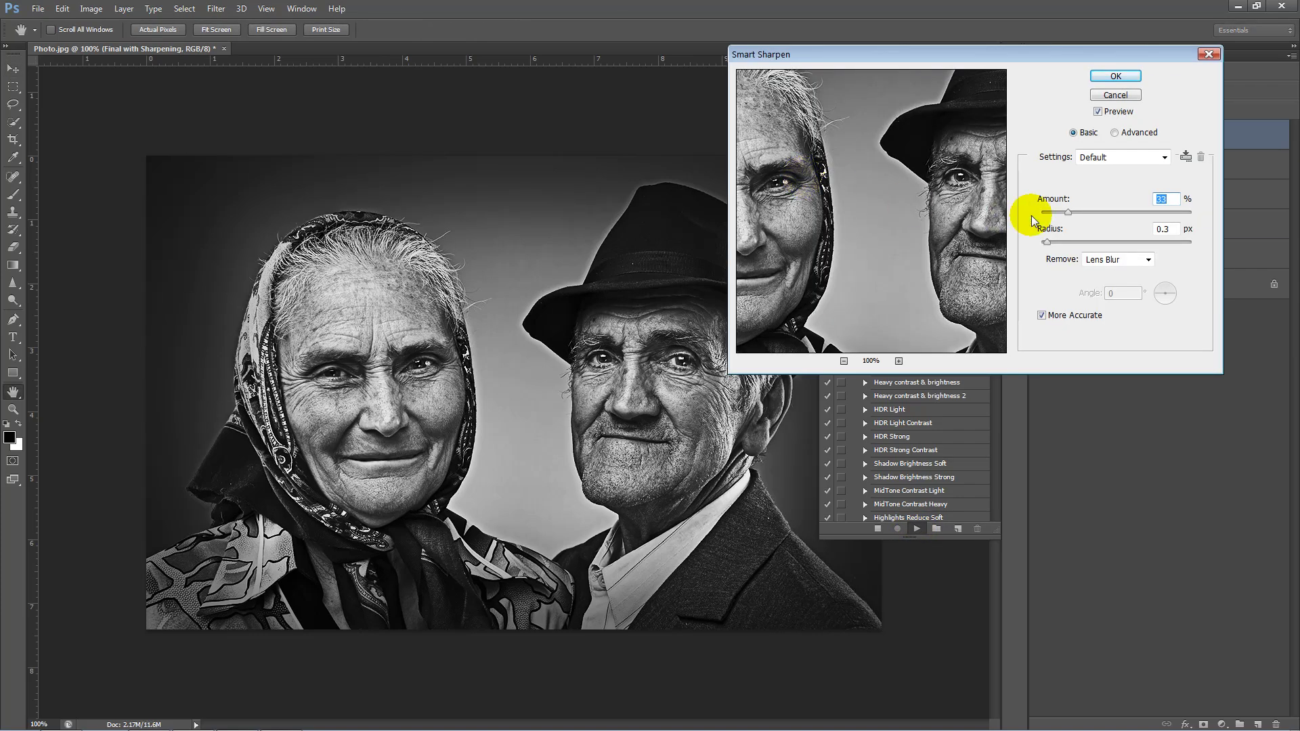
double_click(1174, 230)
type("1")
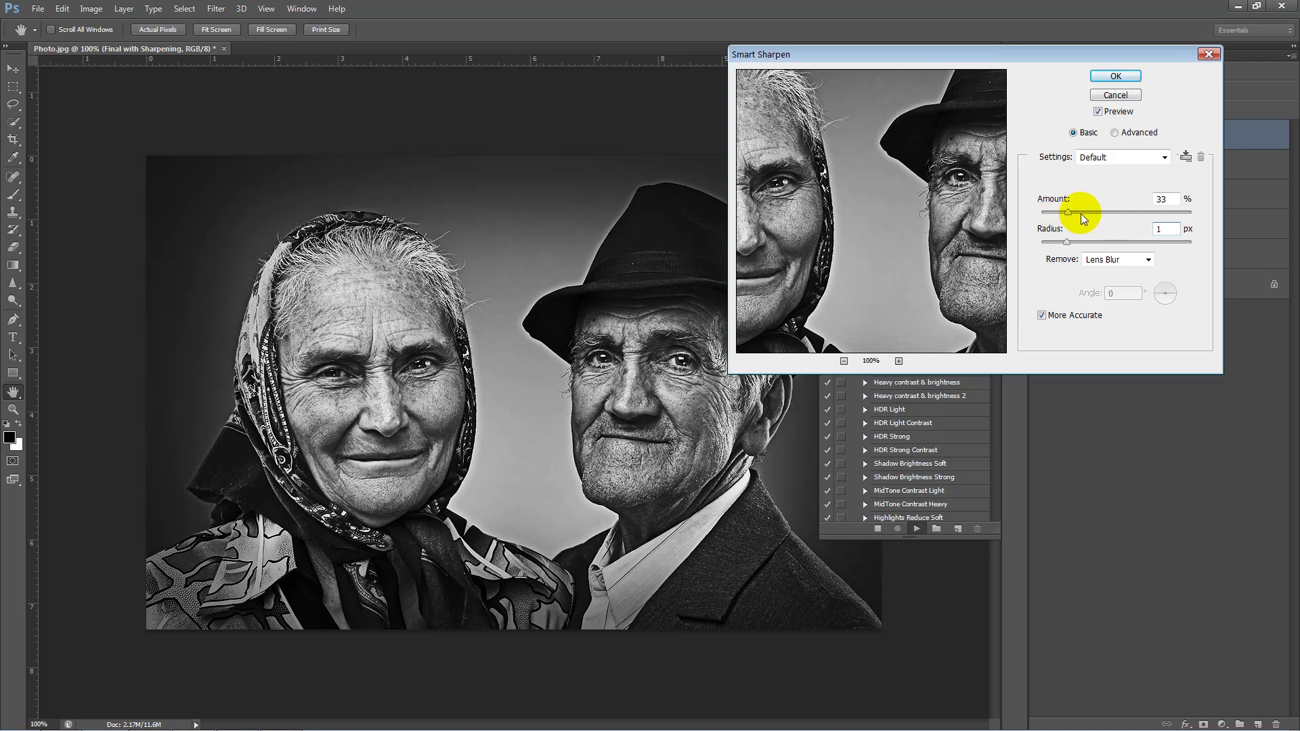
left_click_drag(1067, 210, 1079, 212)
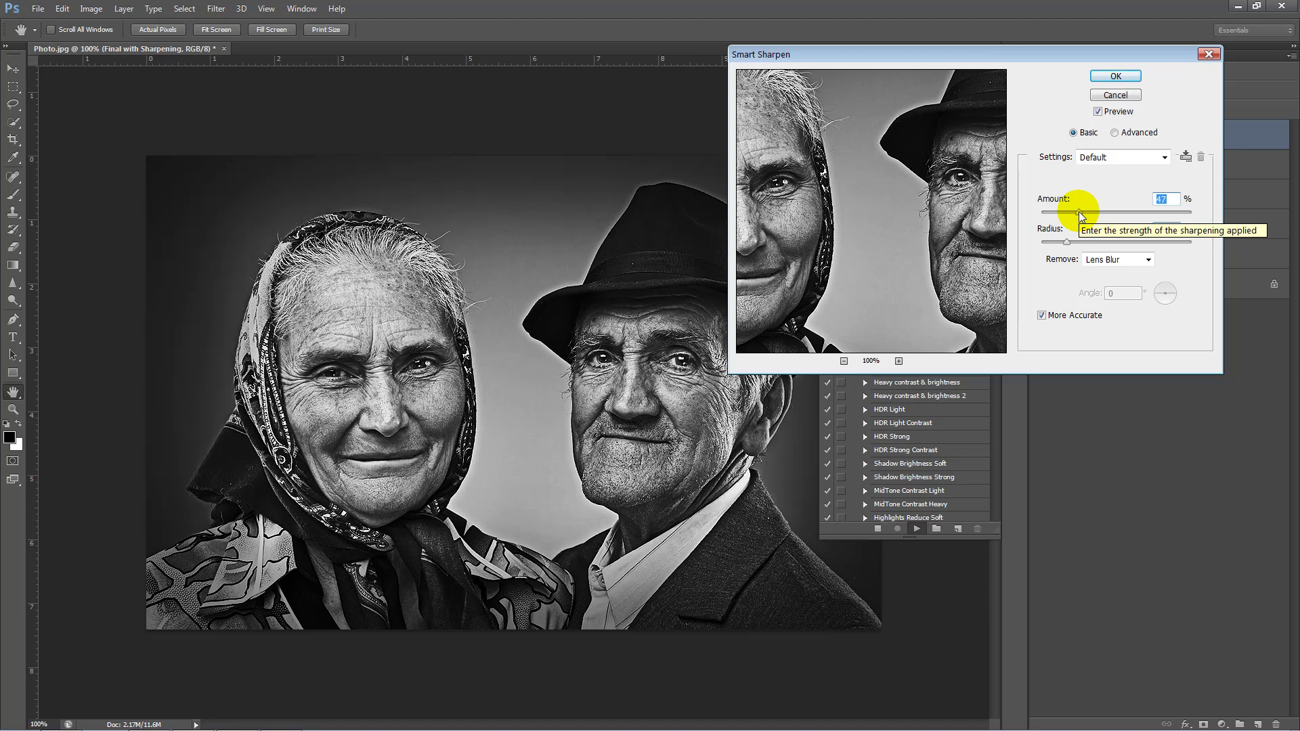
left_click_drag(1078, 211, 1082, 211)
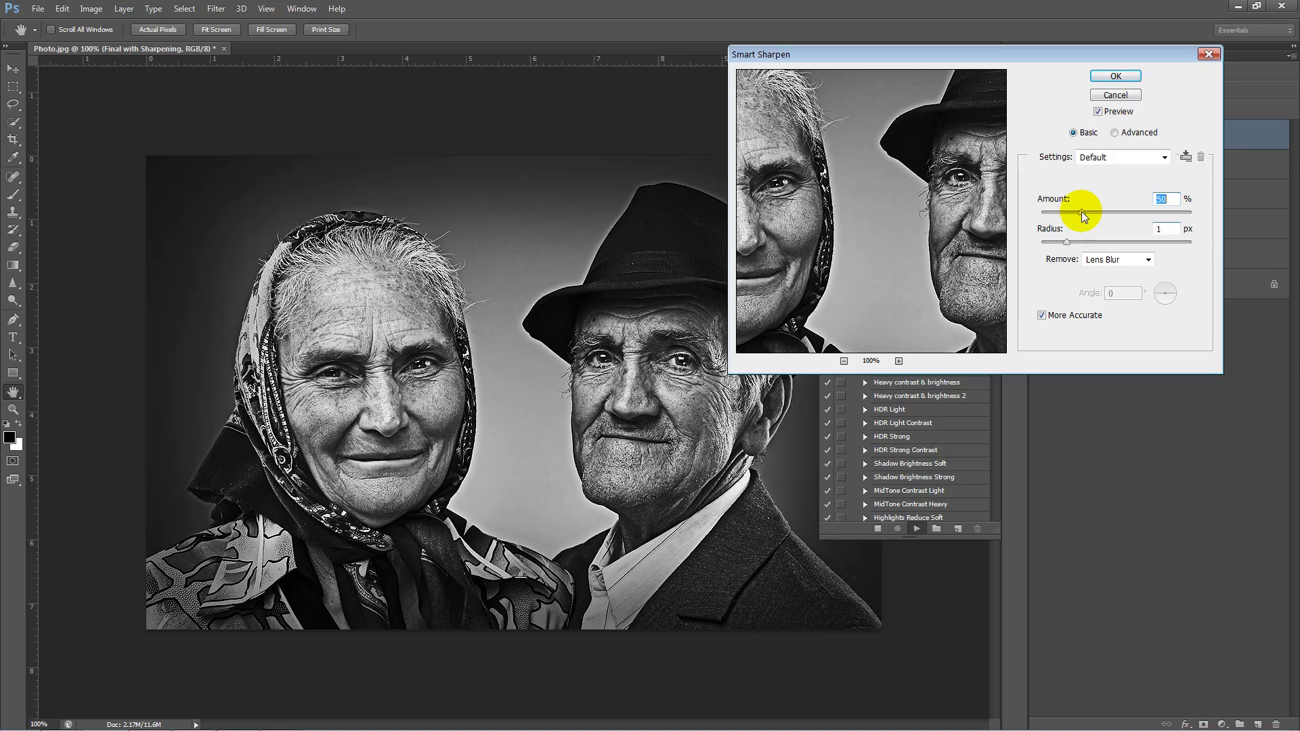
left_click(1135, 80)
key("Tab")
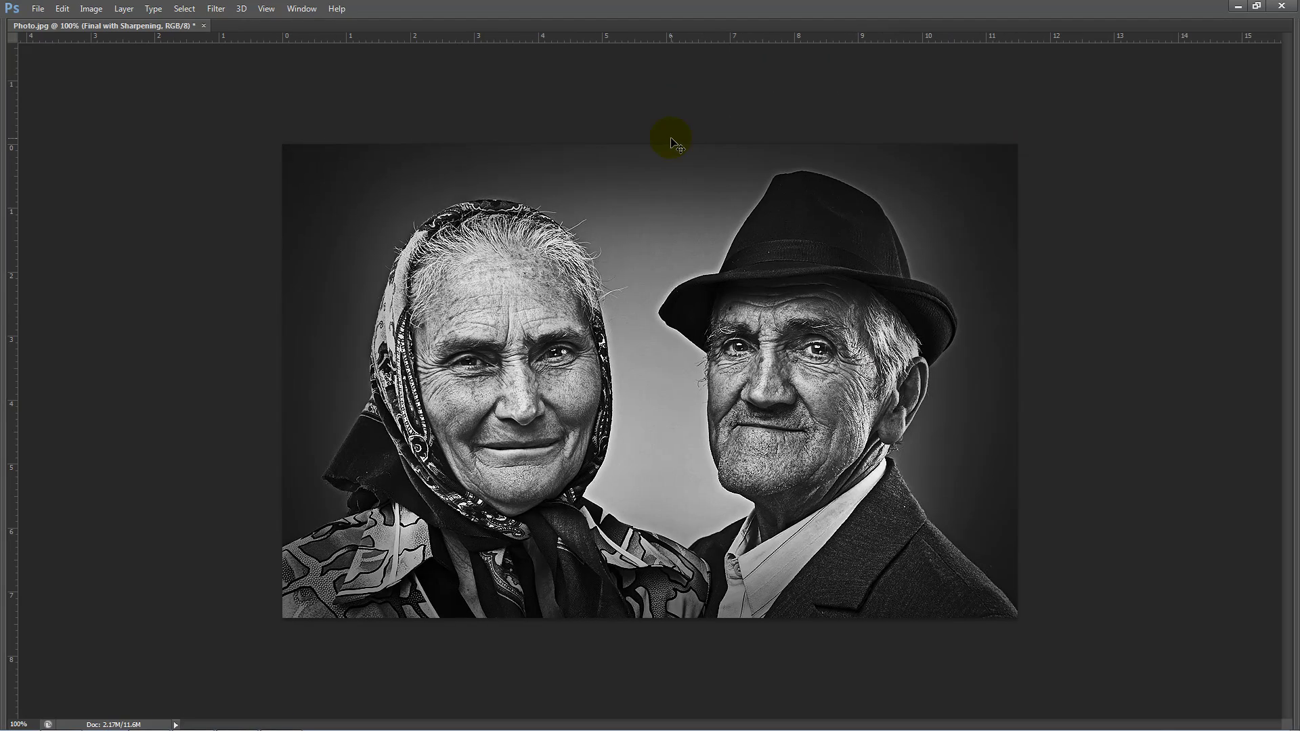
key("Tab")
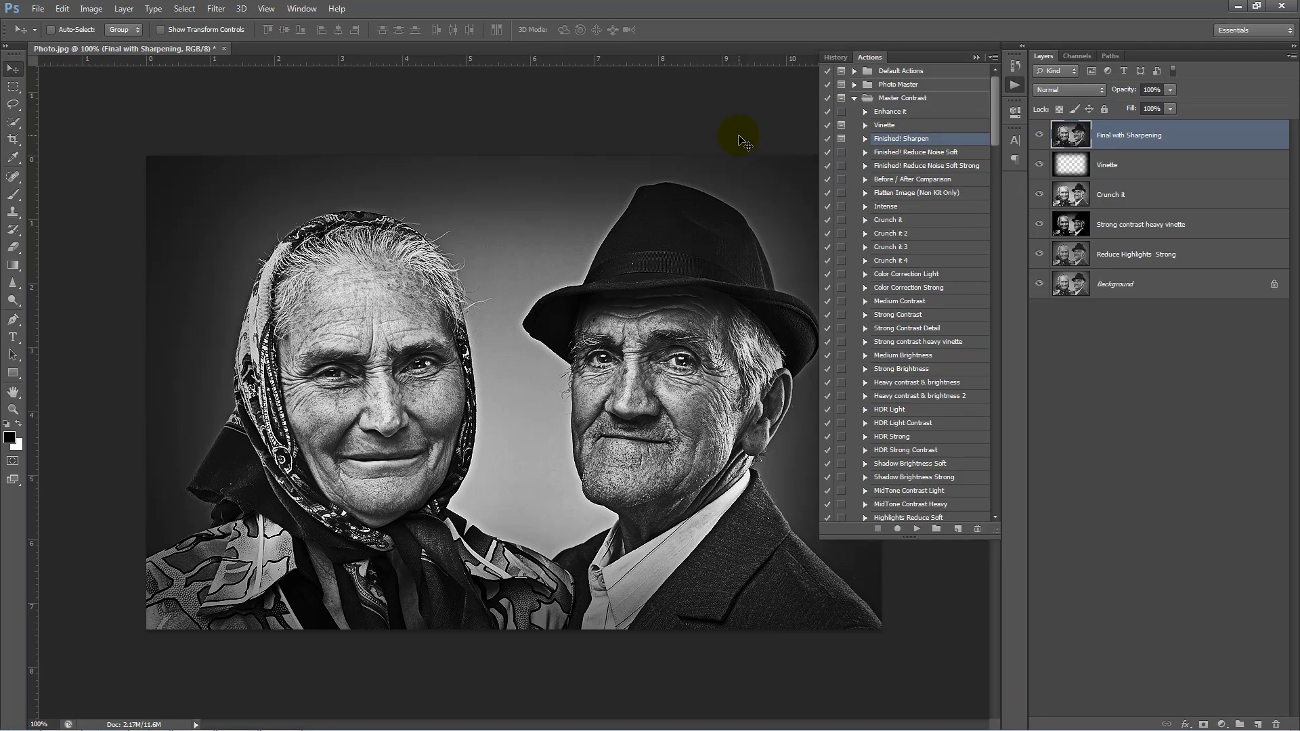
Step: Place the original colour Photo.jpg as a new layer on top and commit it
left_click(973, 59)
key("alt+f")
key("l")
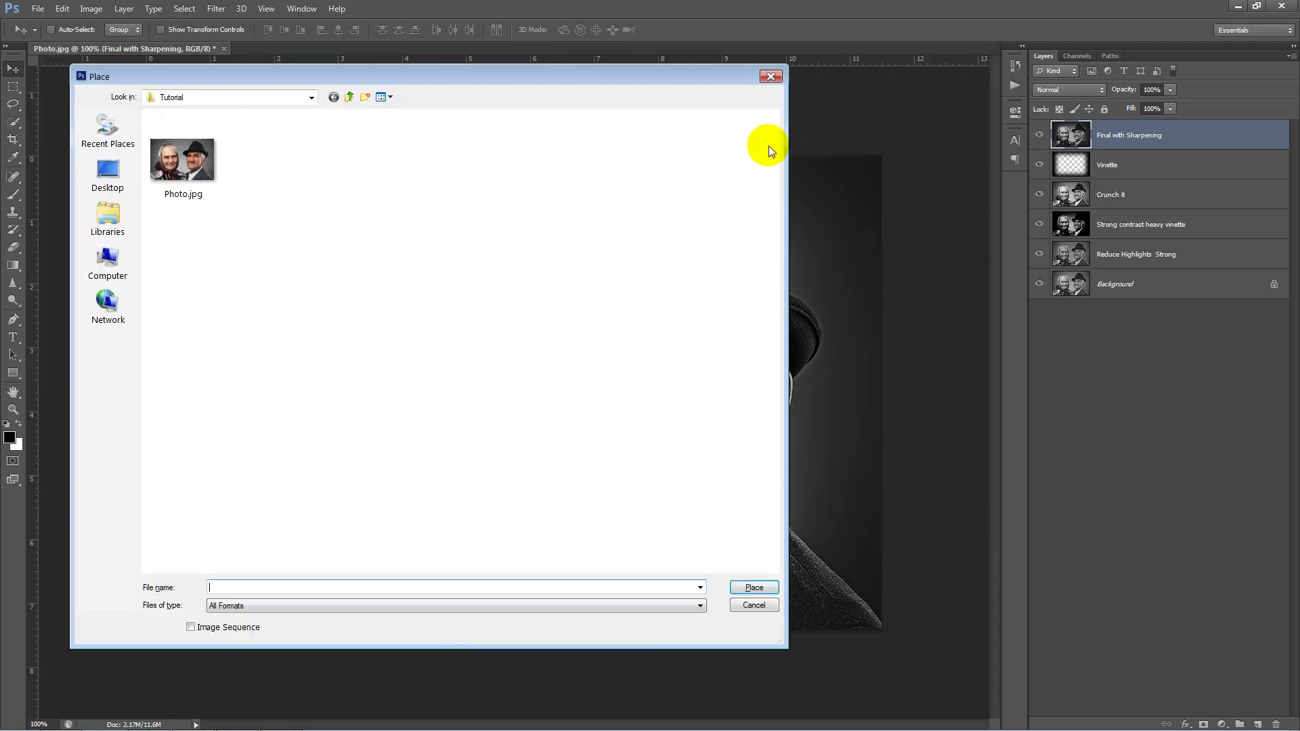
double_click(217, 168)
key("Return")
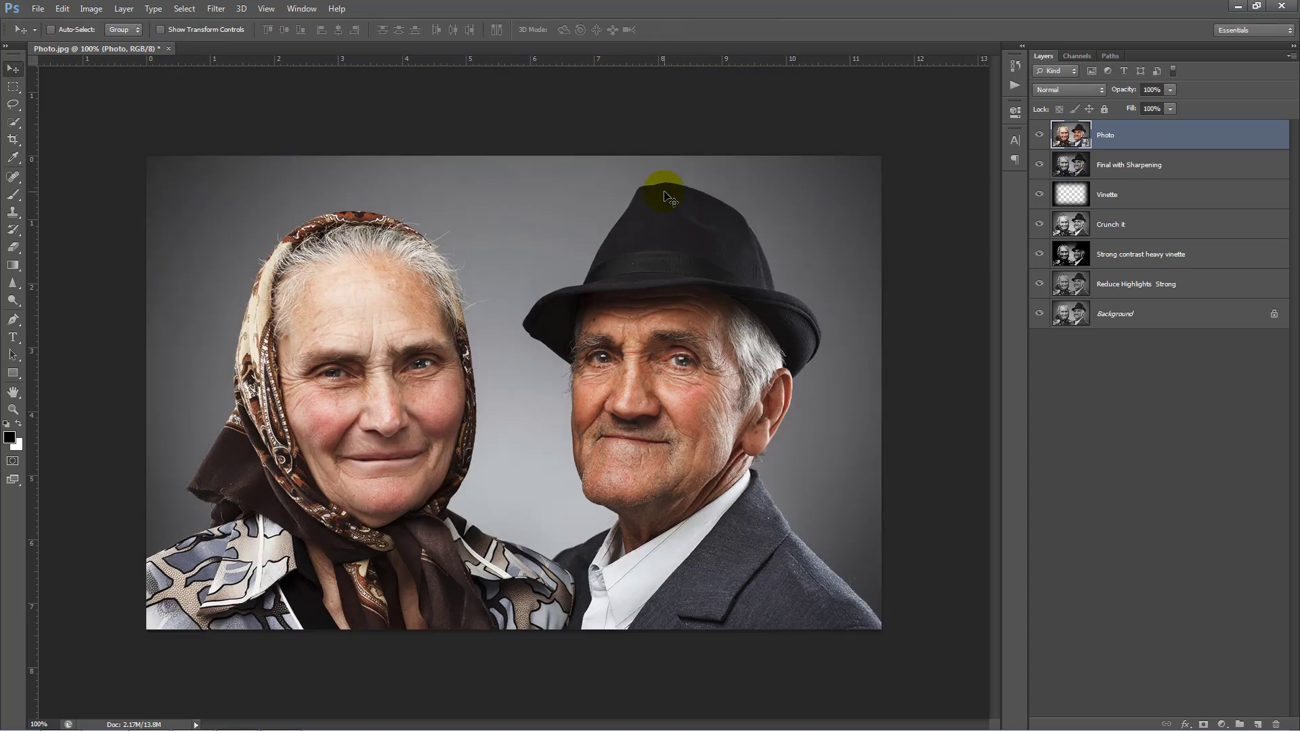
Step: Toggle the Photo layer's visibility to compare before and after, ending with it hidden
left_click(1039, 136)
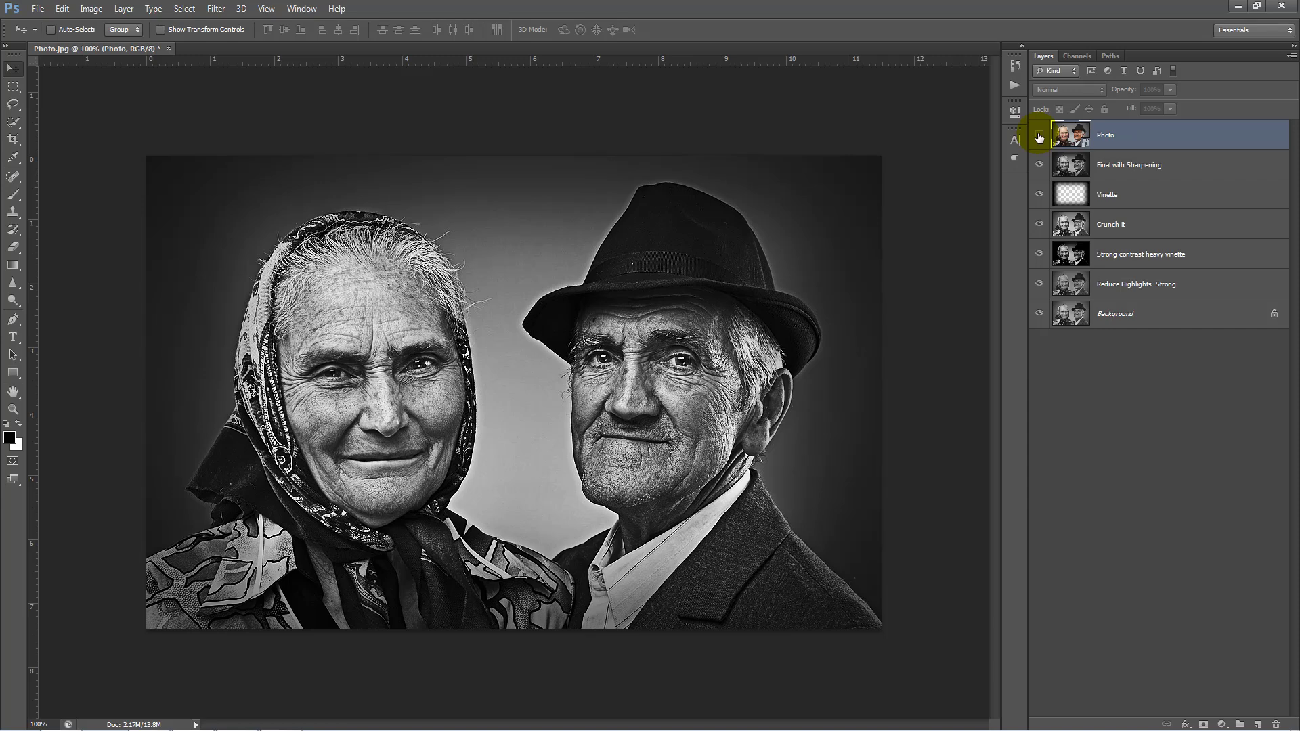
left_click(1039, 138)
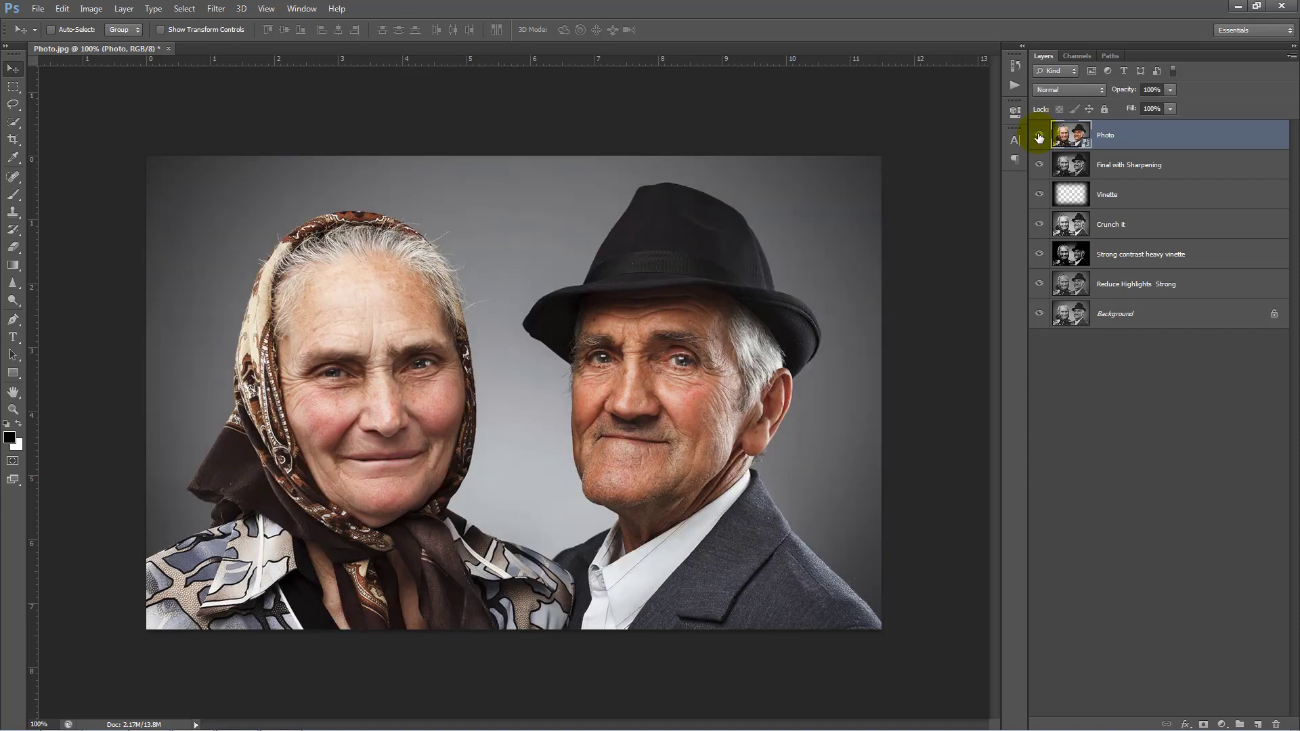
left_click(1040, 138)
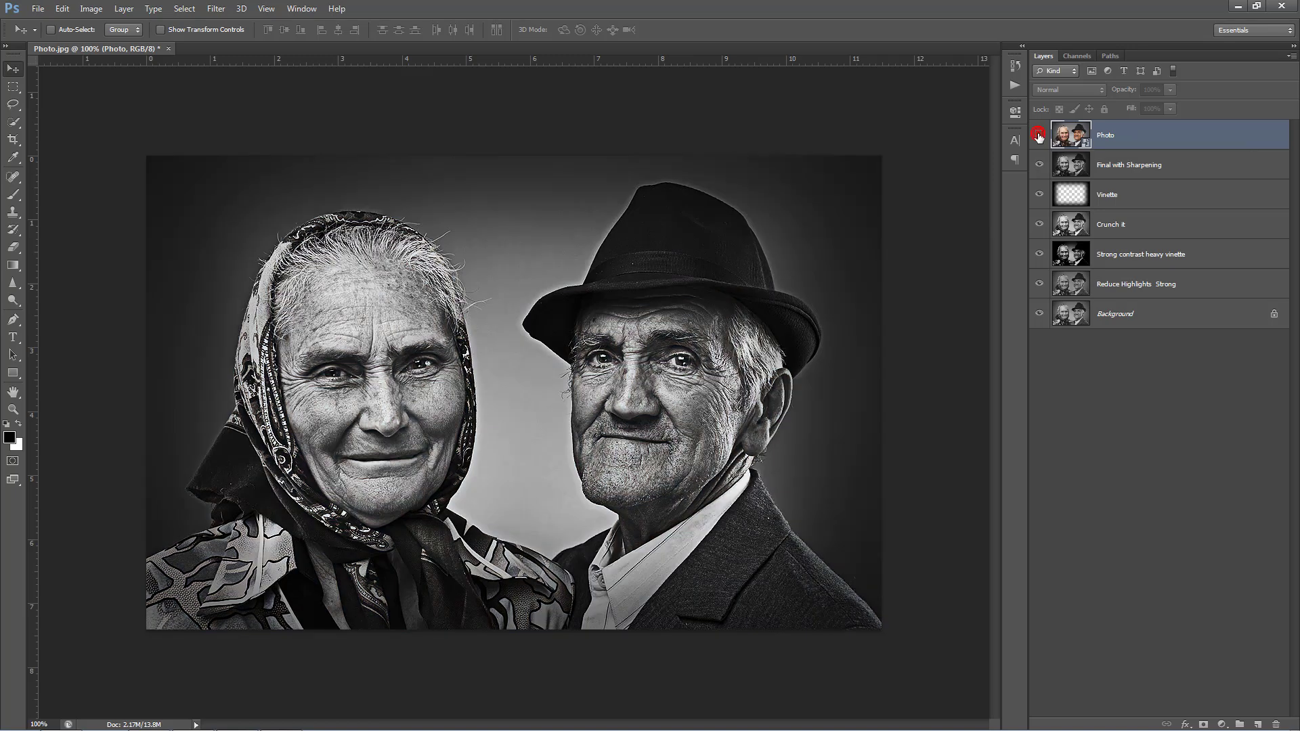
left_click(1039, 138)
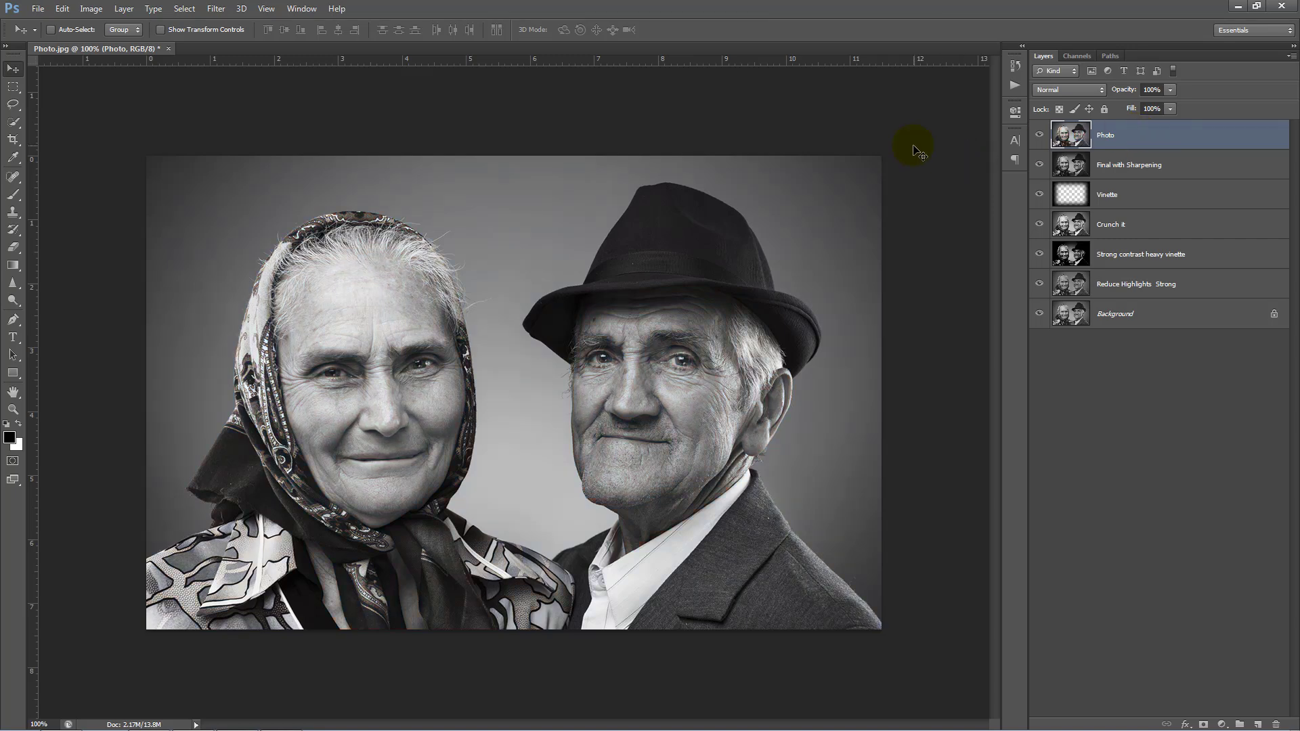
left_click(1040, 135)
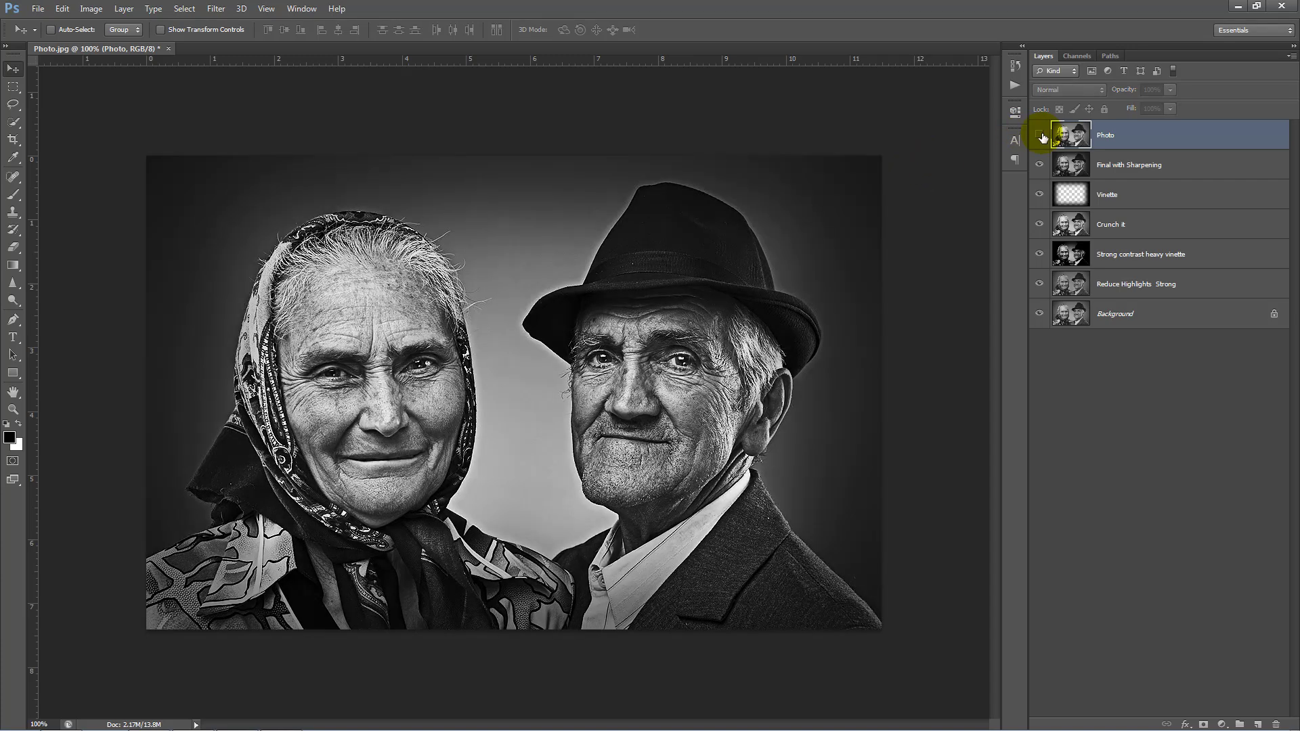